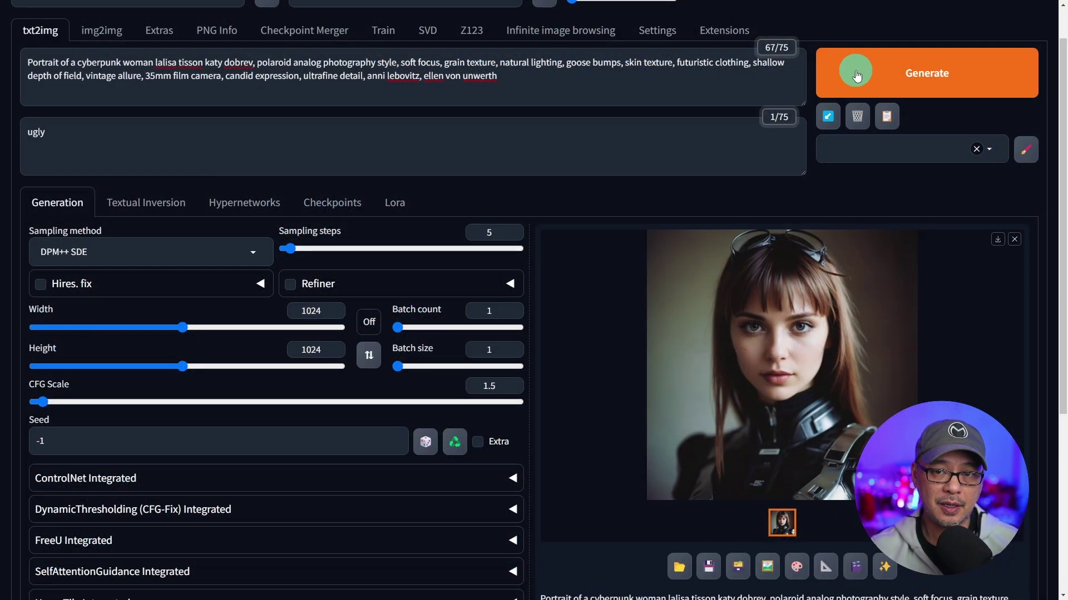
- Generate the cyberpunk woman portrait twice with the current prompt and sampling settings
left_click(857, 71)
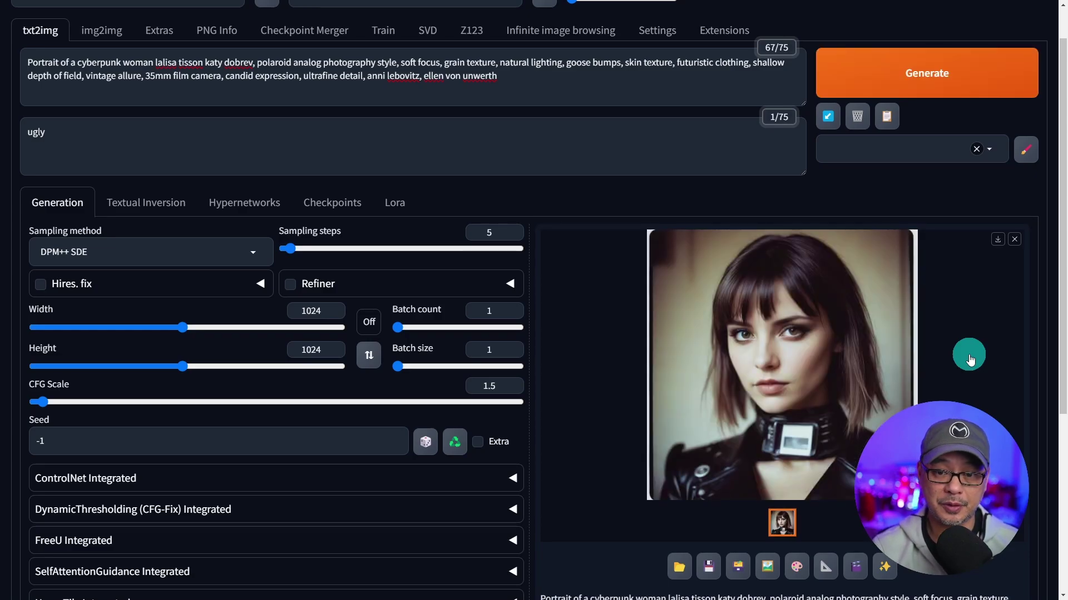
left_click(843, 76)
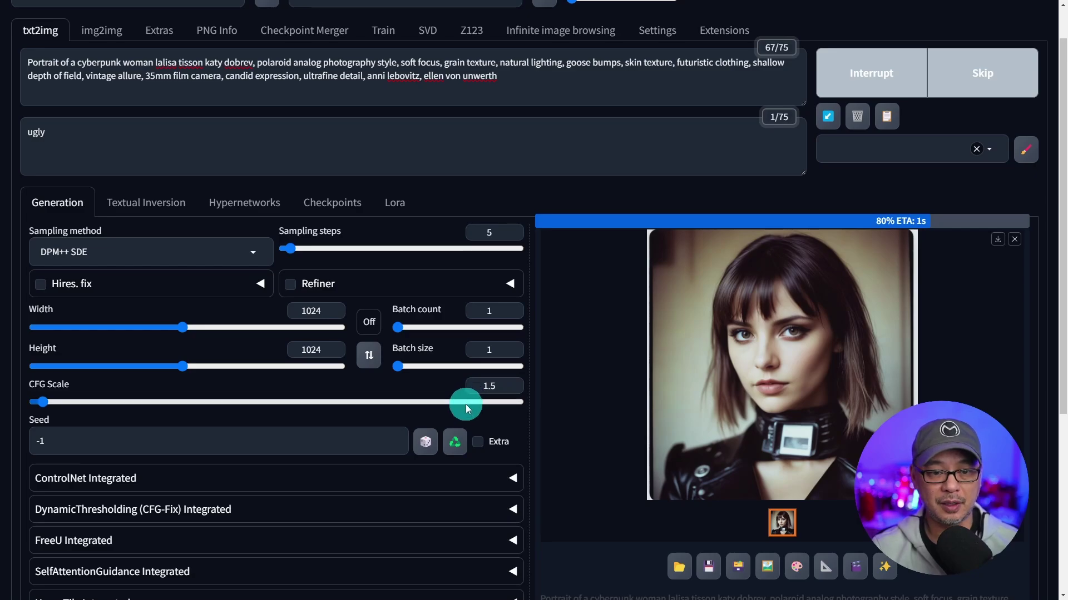
- Generate the portrait with 4 sampling steps and a CFG scale of 1, and inspect the image enlarged
left_click(492, 236)
left_click(496, 318)
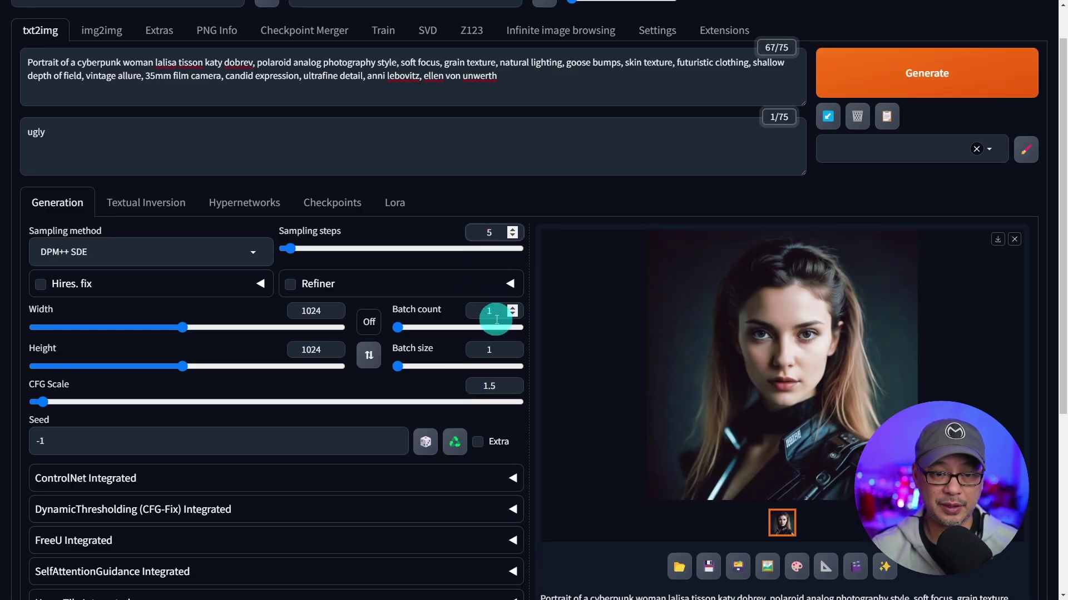
left_click(490, 386)
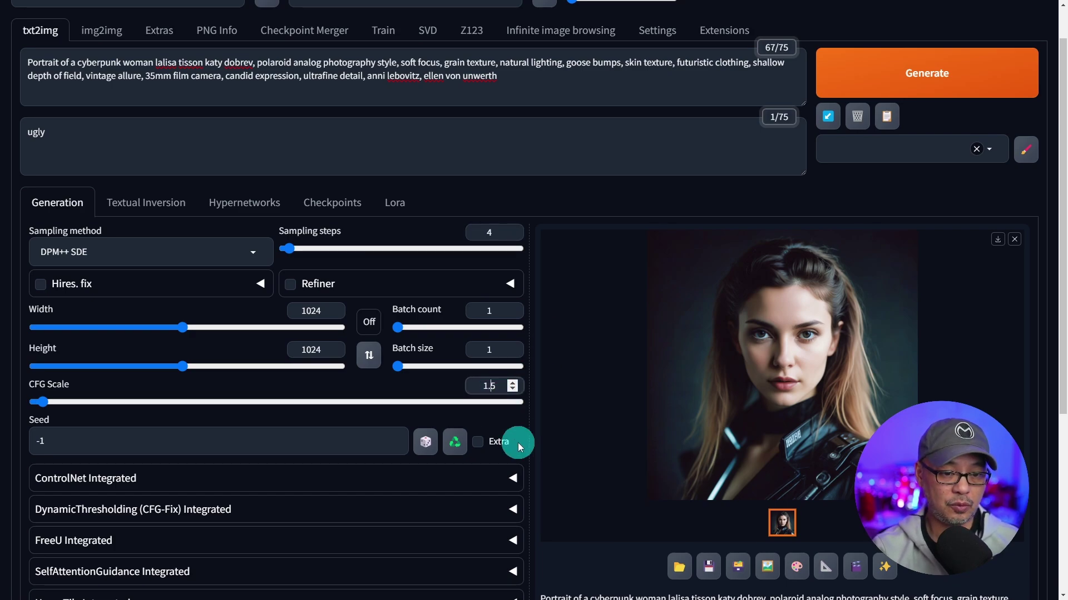
key("Delete")
left_click(865, 71)
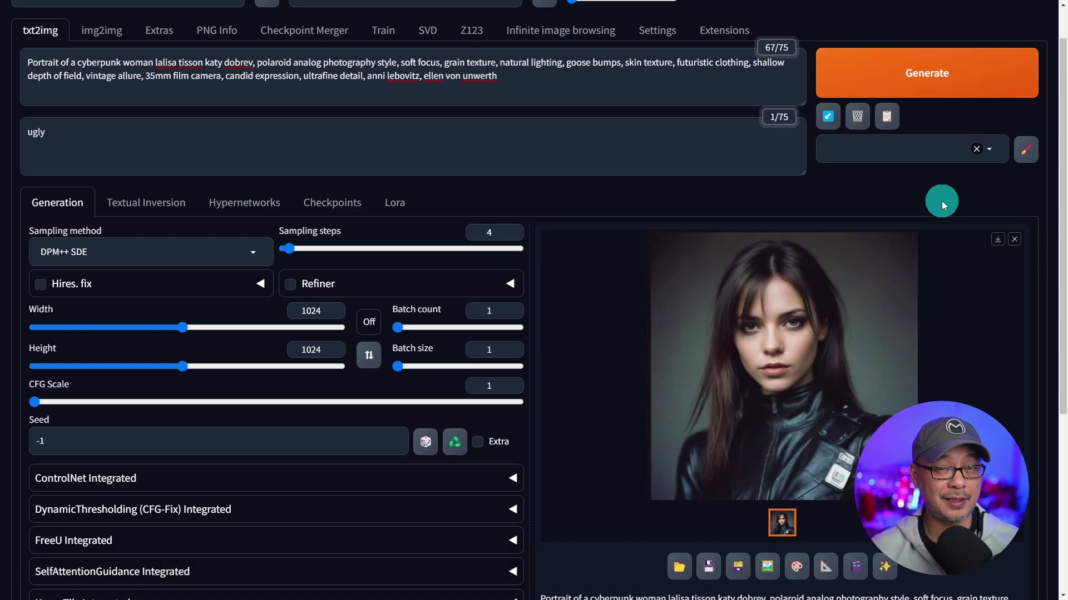
left_click(824, 379)
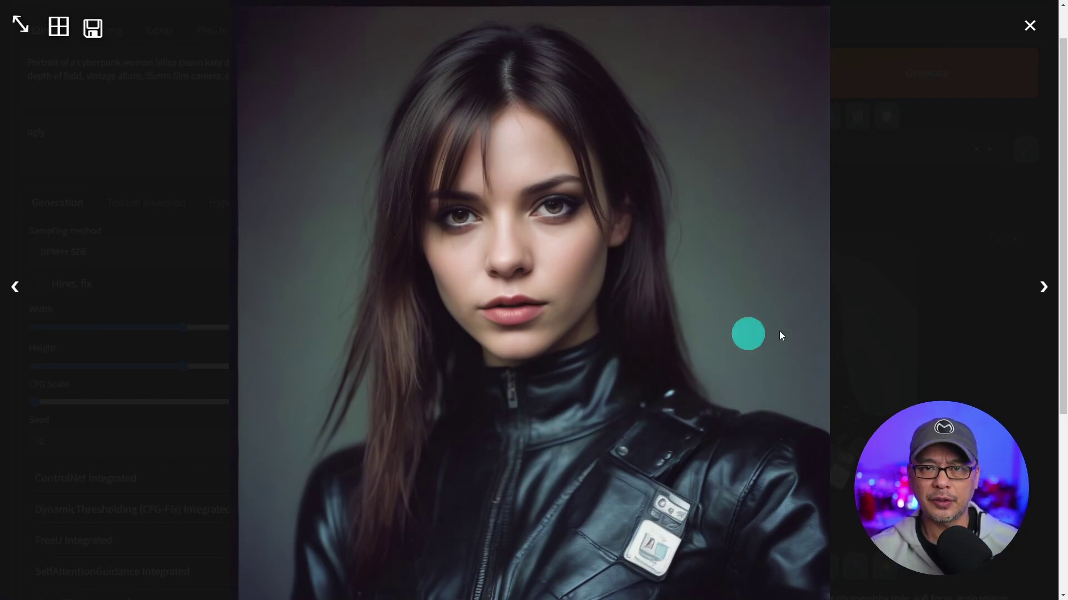
left_click(856, 300)
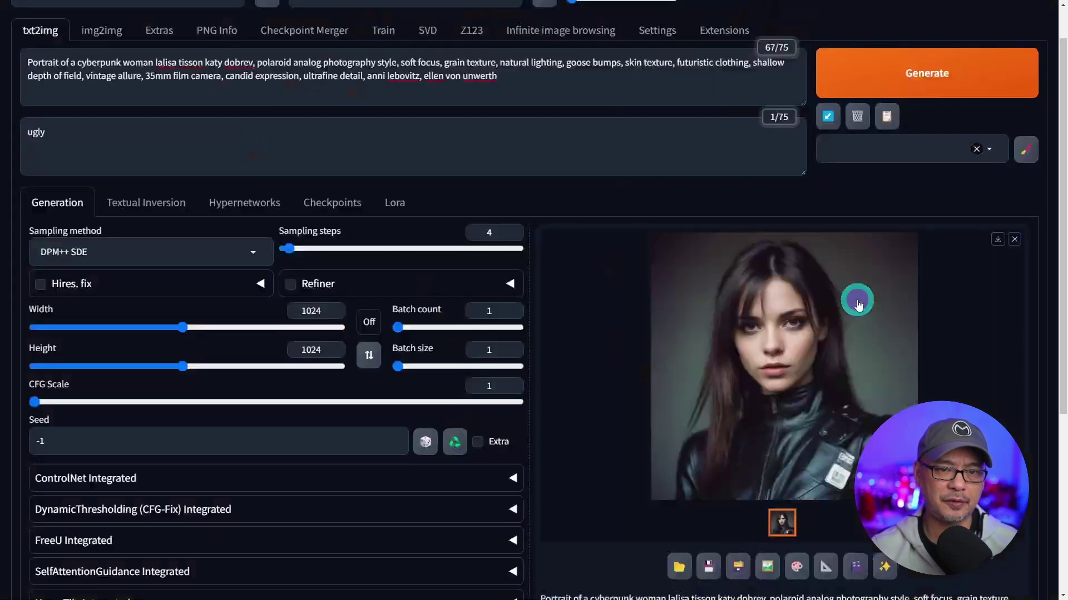
- Generate the portrait with 5 sampling steps and a CFG scale of 1.5, and inspect the image enlarged
double_click(477, 232)
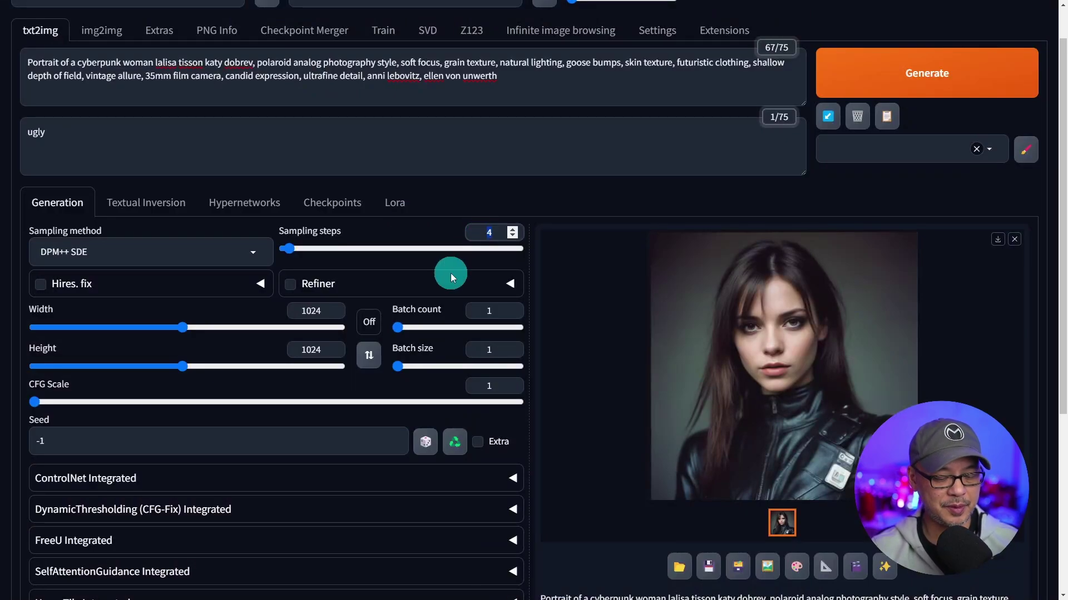
type("5")
double_click(489, 386)
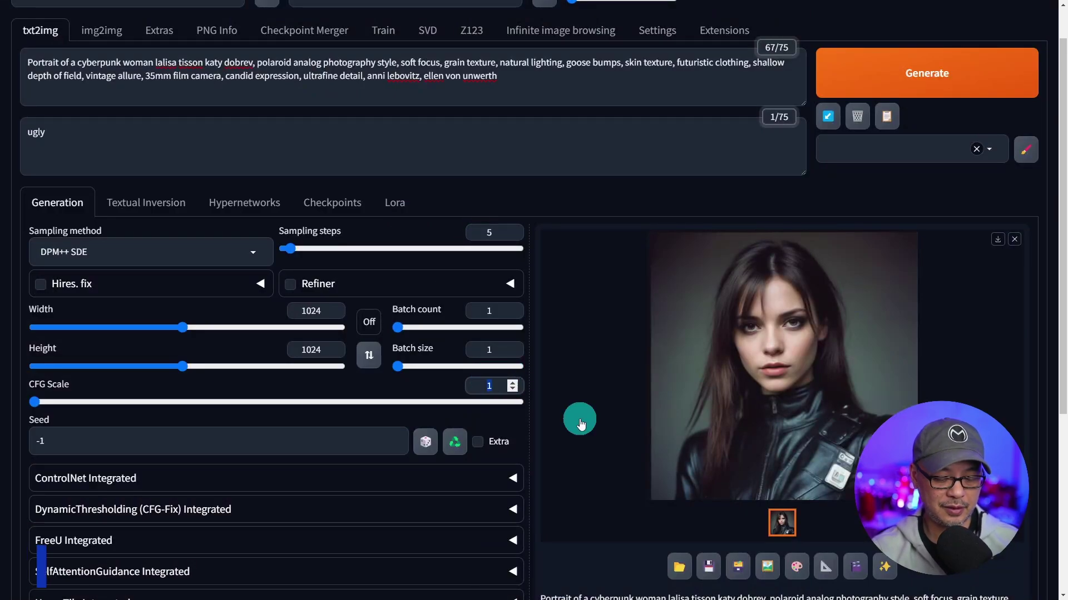
type("1.5")
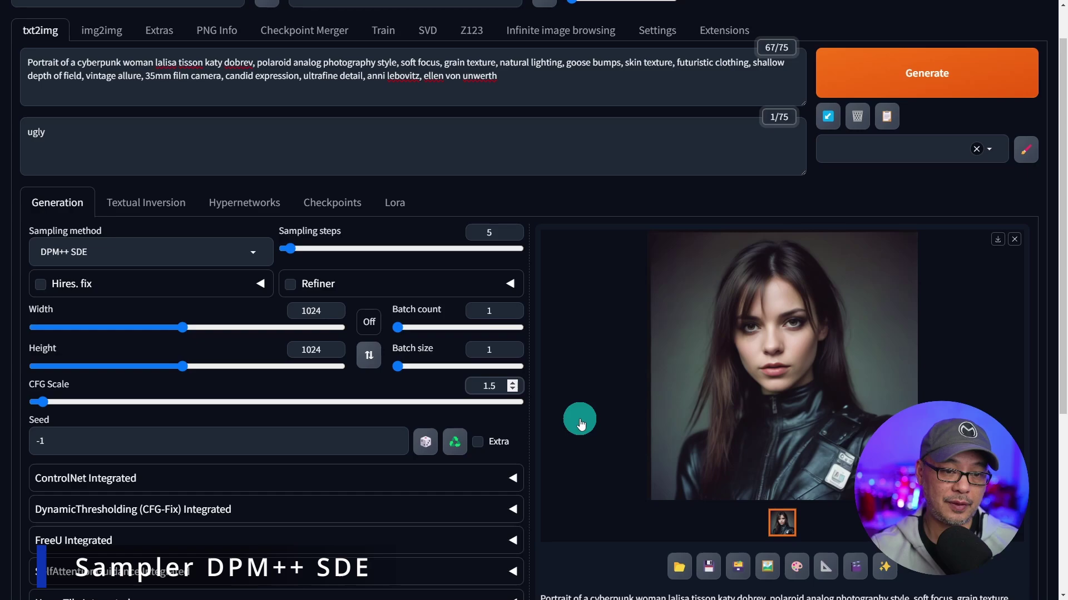
left_click(859, 83)
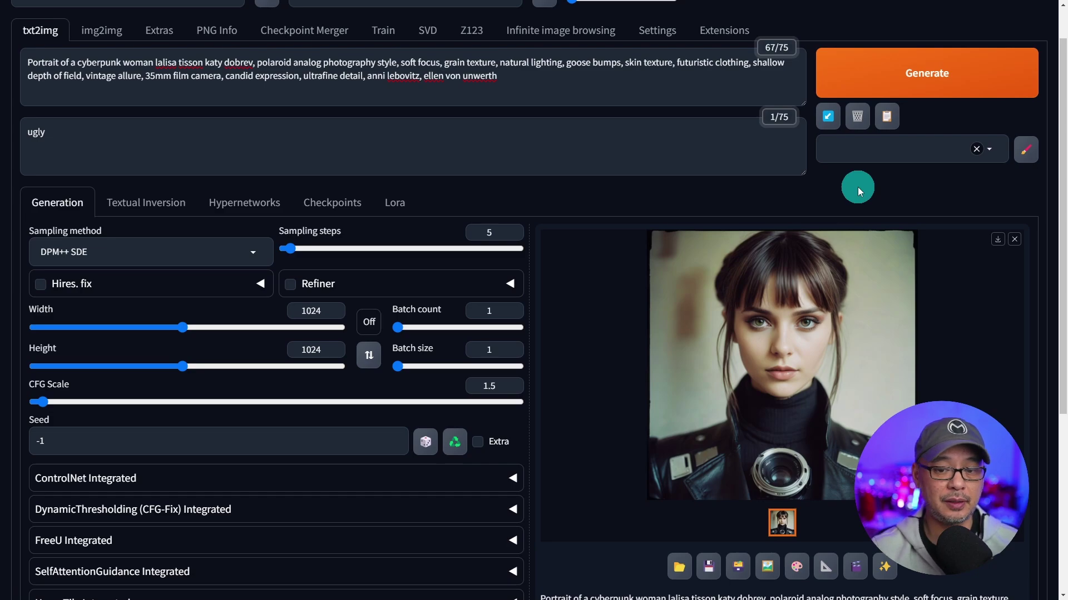
left_click(859, 326)
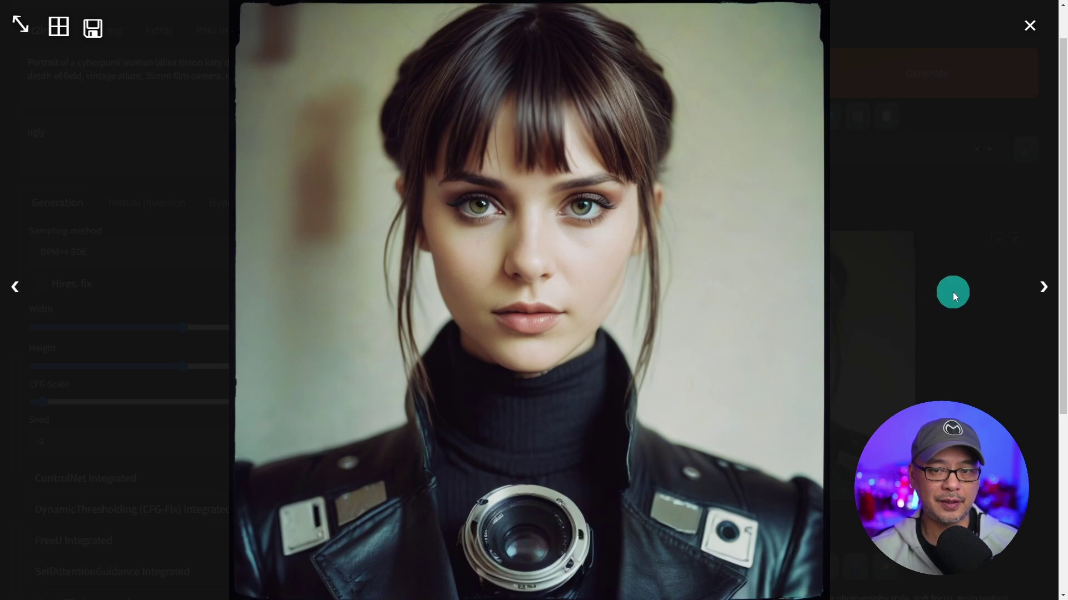
left_click(911, 293)
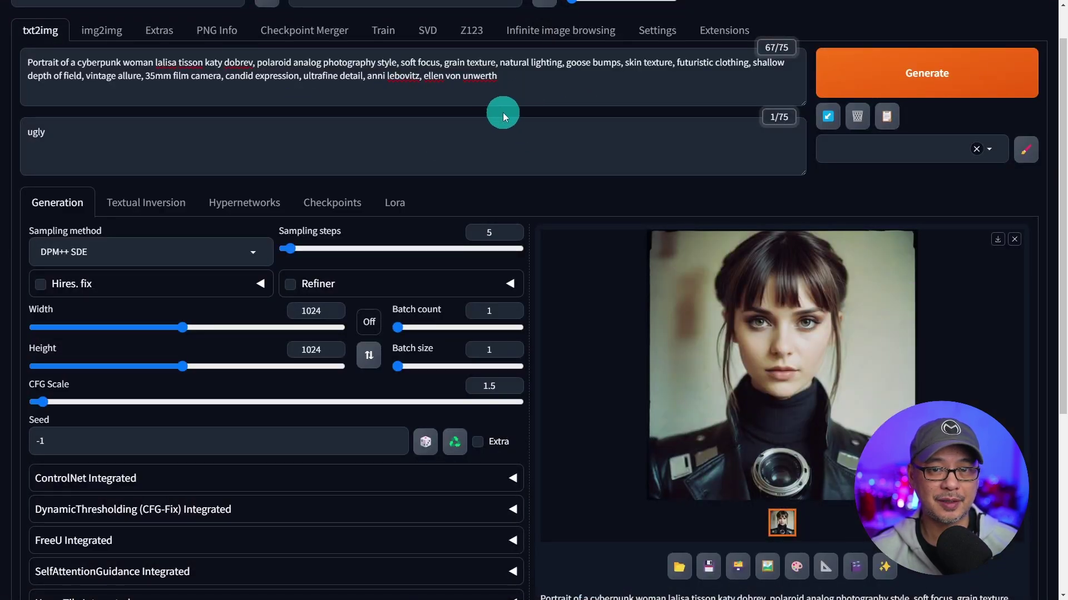
- Remove "35mm film camera" from the positive prompt
left_click(161, 77)
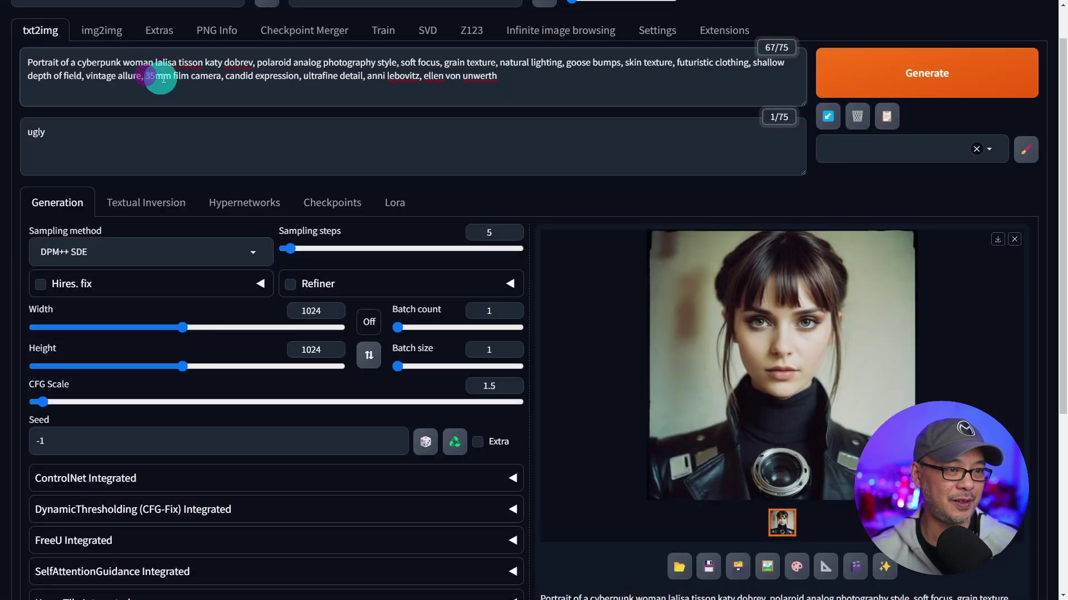
left_click_drag(163, 79, 228, 79)
key("BackSpace")
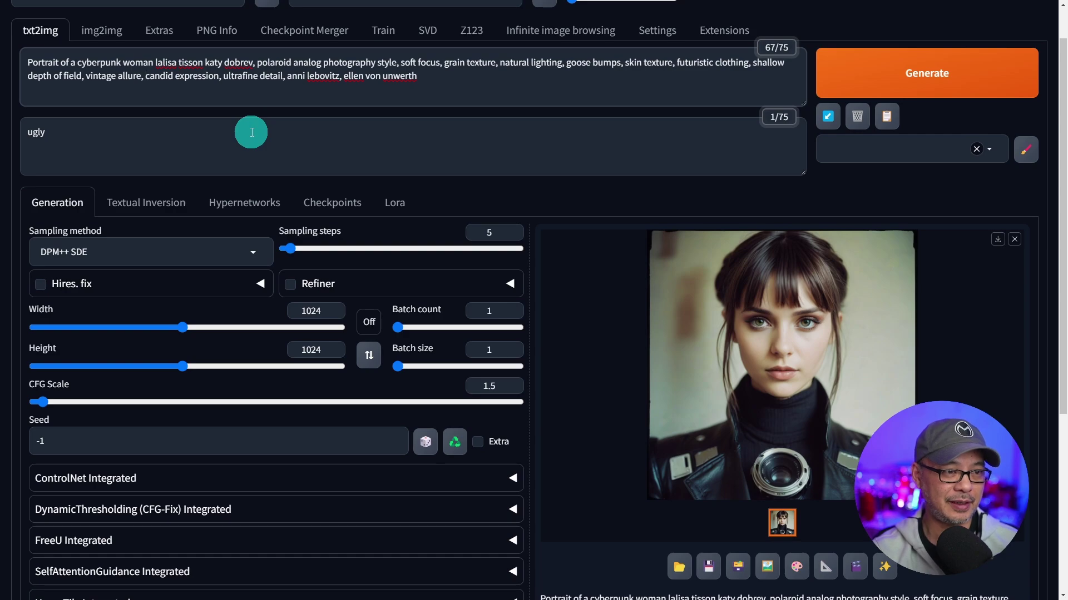
scroll(357, 267, "up", 1)
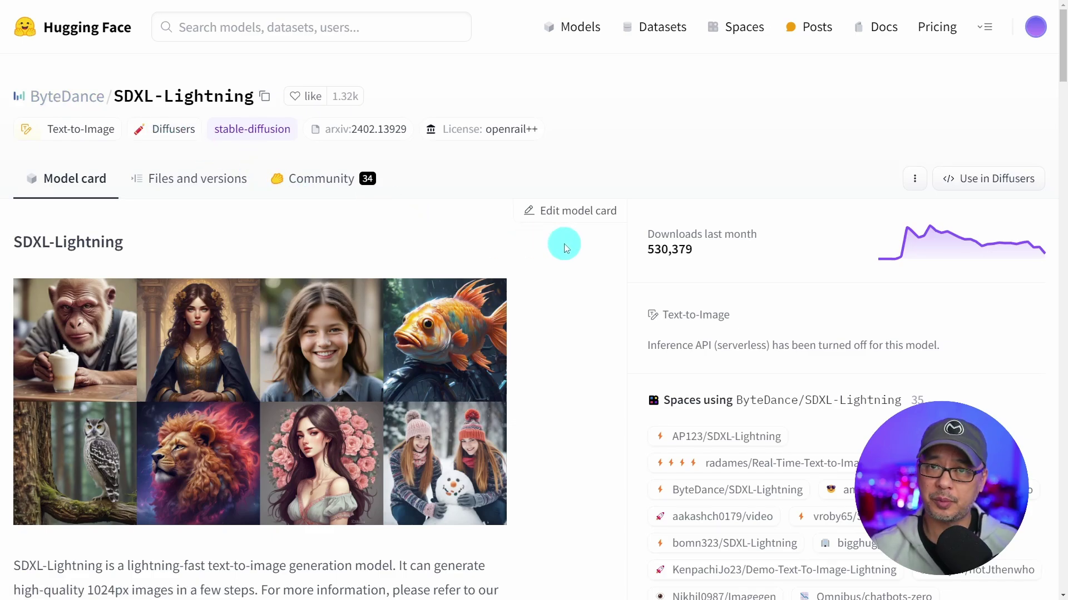
- Read the SDXL-Lightning model card on Hugging Face, examining the distilled step variants and the list of checkpoint files
scroll(563, 244, "down", 1)
scroll(564, 245, "down", 5)
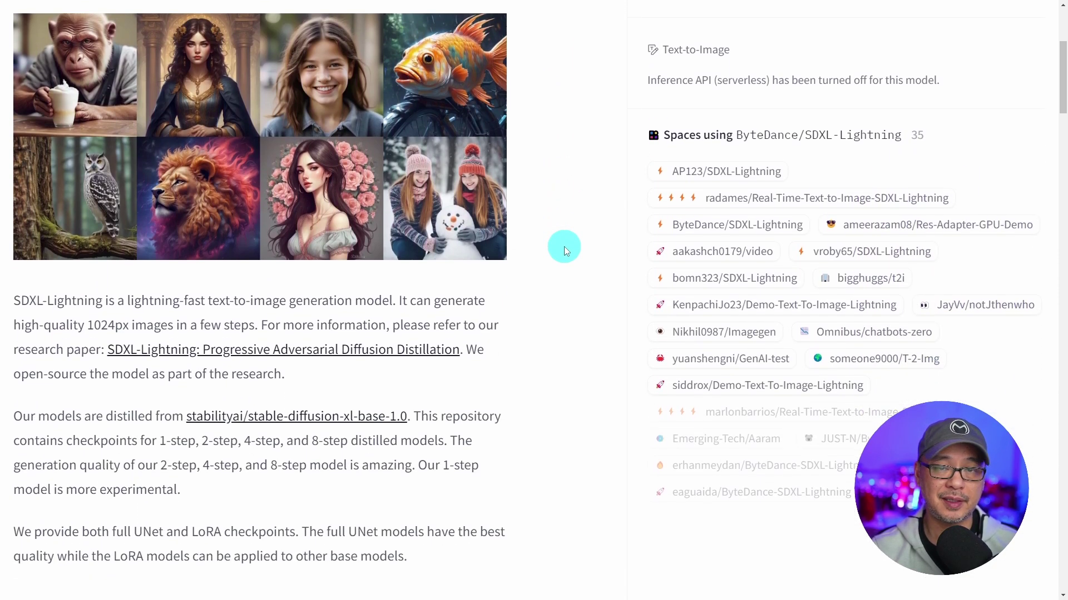
scroll(564, 246, "down", 4)
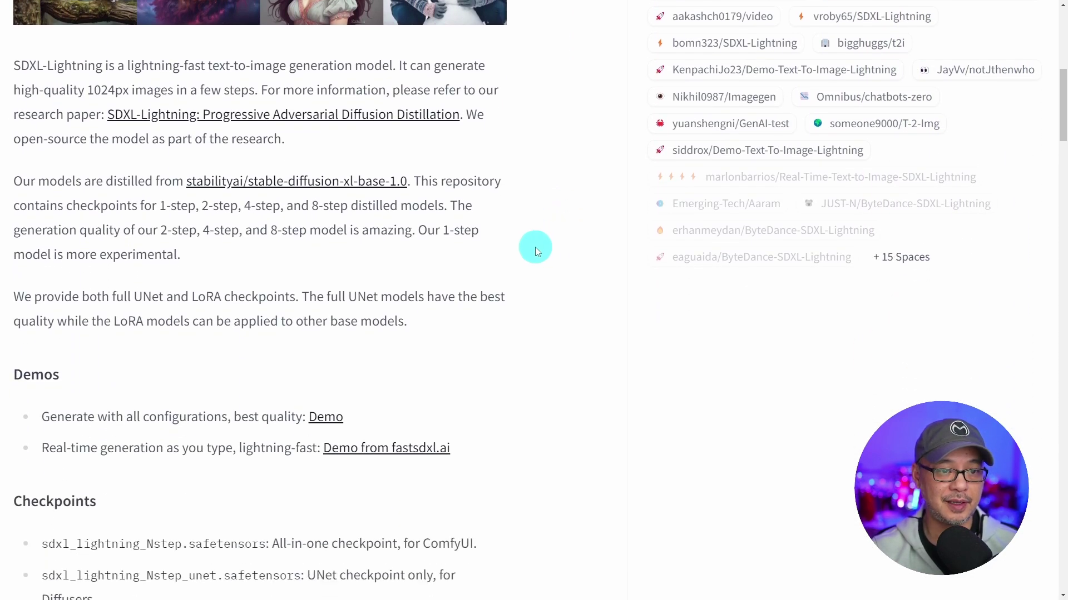
key("ctrl+plus")
key("ctrl+plus")
key("ctrl+plus")
key("ctrl+plus")
key("ctrl+plus")
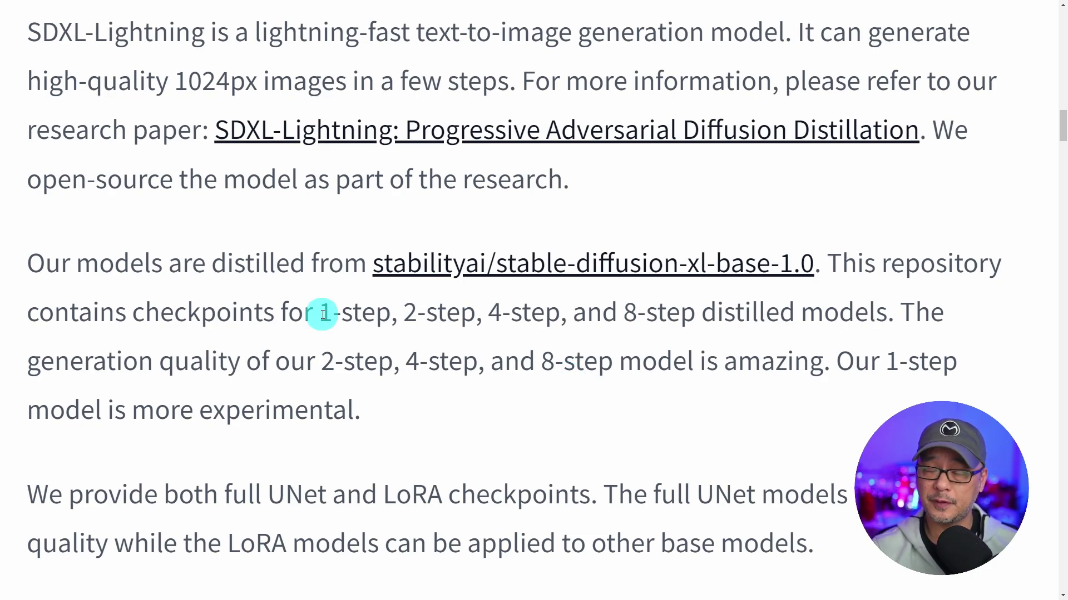
left_click_drag(319, 314, 702, 327)
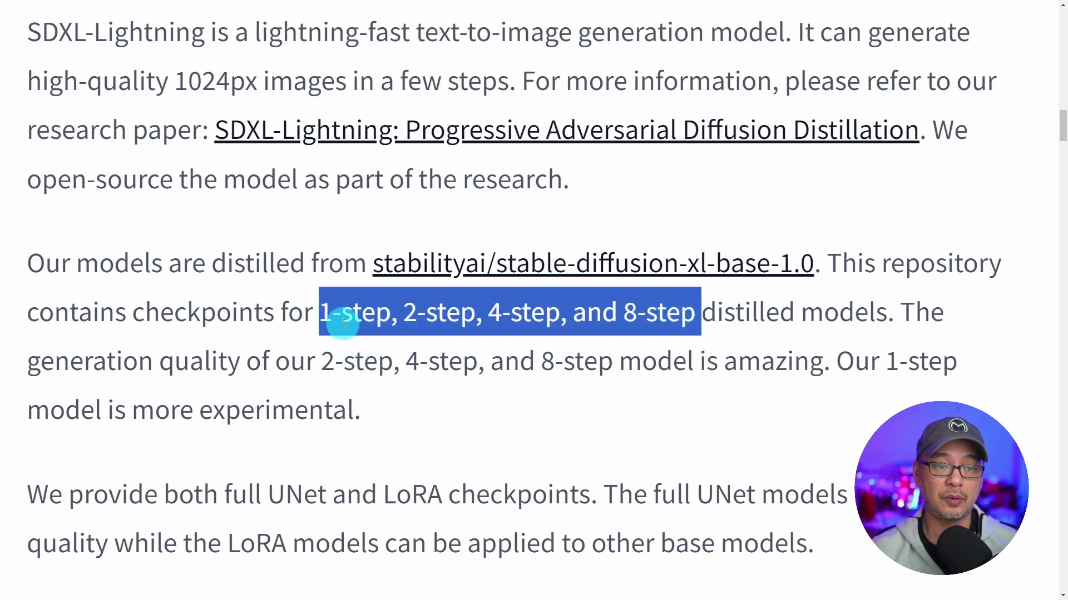
left_click(659, 367)
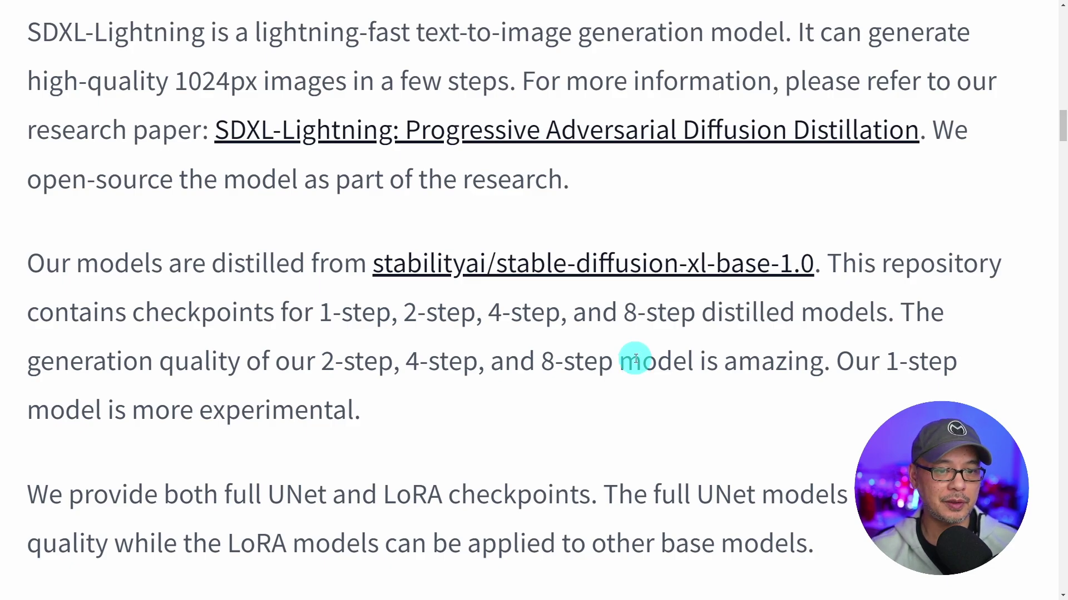
key("ctrl+minus")
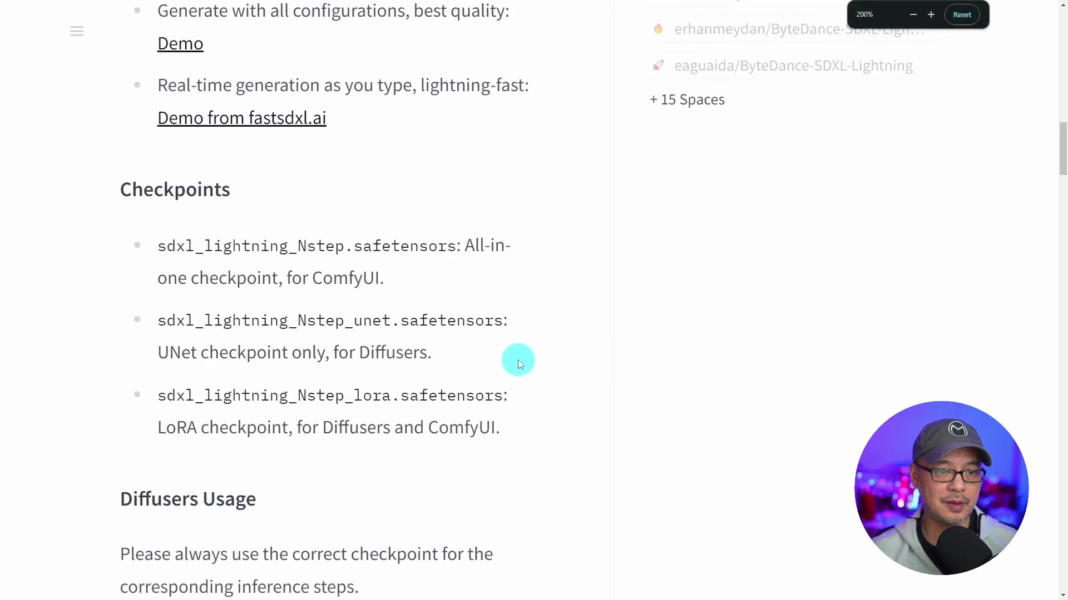
key("ctrl+plus")
key("ctrl+plus")
key("ctrl+plus")
key("ctrl+minus")
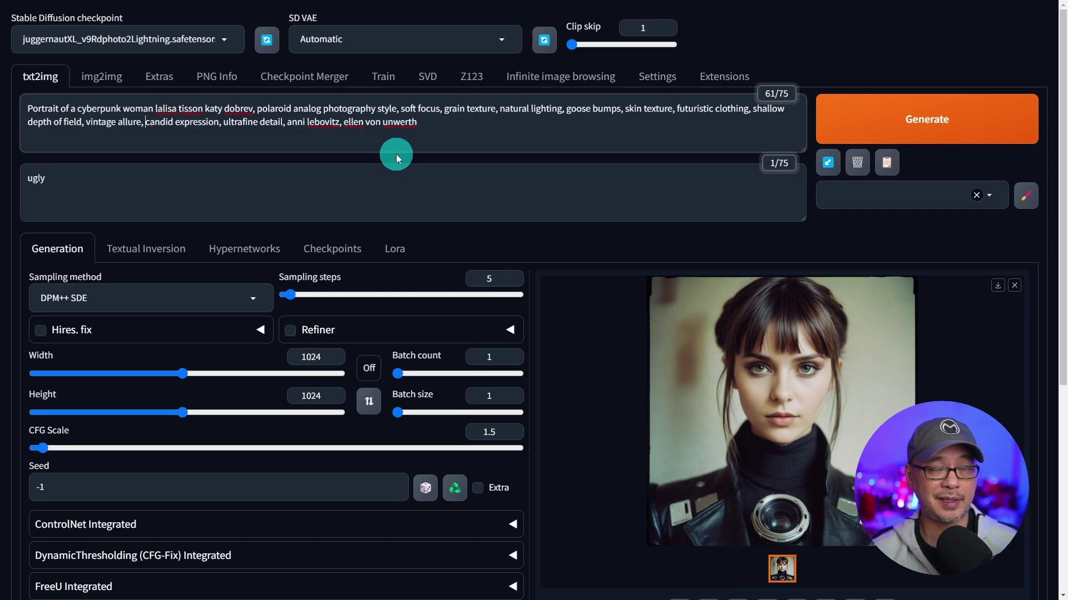
- In the Stable Diffusion WebUI, choose X/Y/Z plot as the generation script
scroll(389, 174, "down", 6)
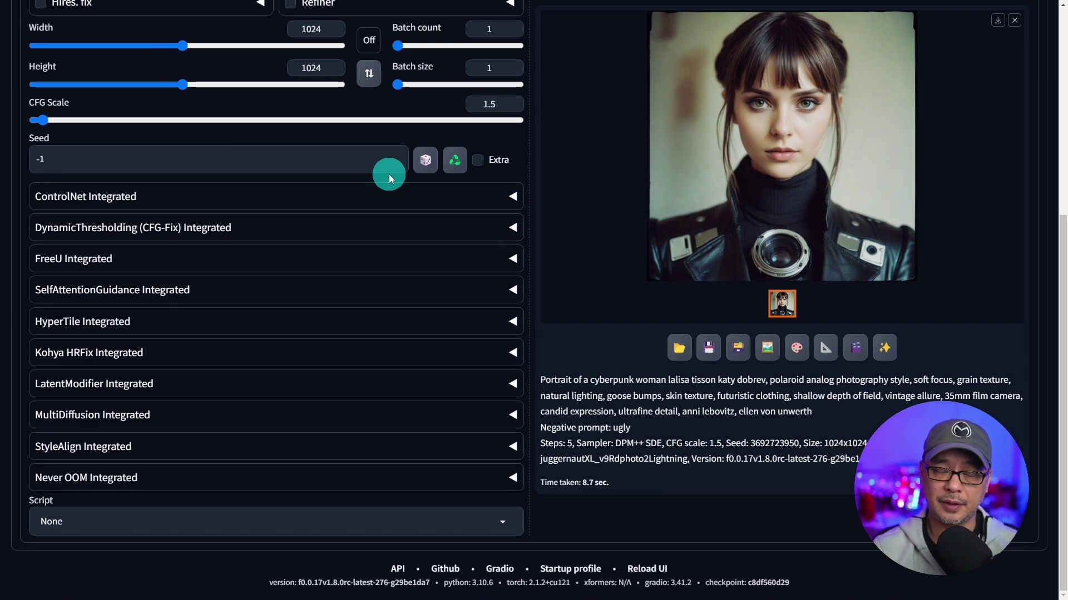
key("ctrl+plus")
key("ctrl+plus")
key("ctrl+plus")
key("ctrl+plus")
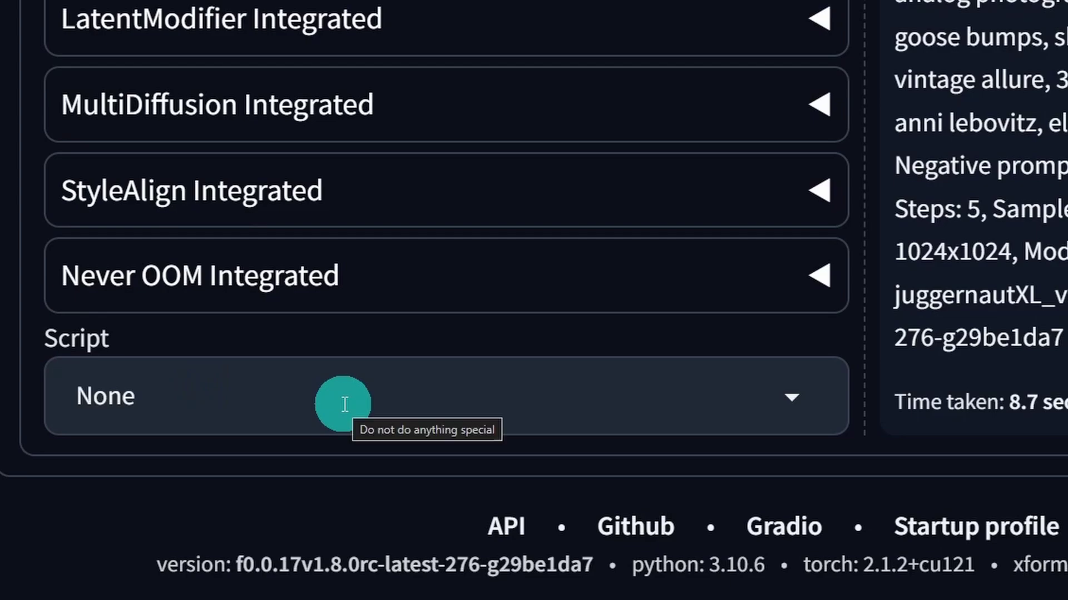
left_click(340, 400)
left_click(167, 356)
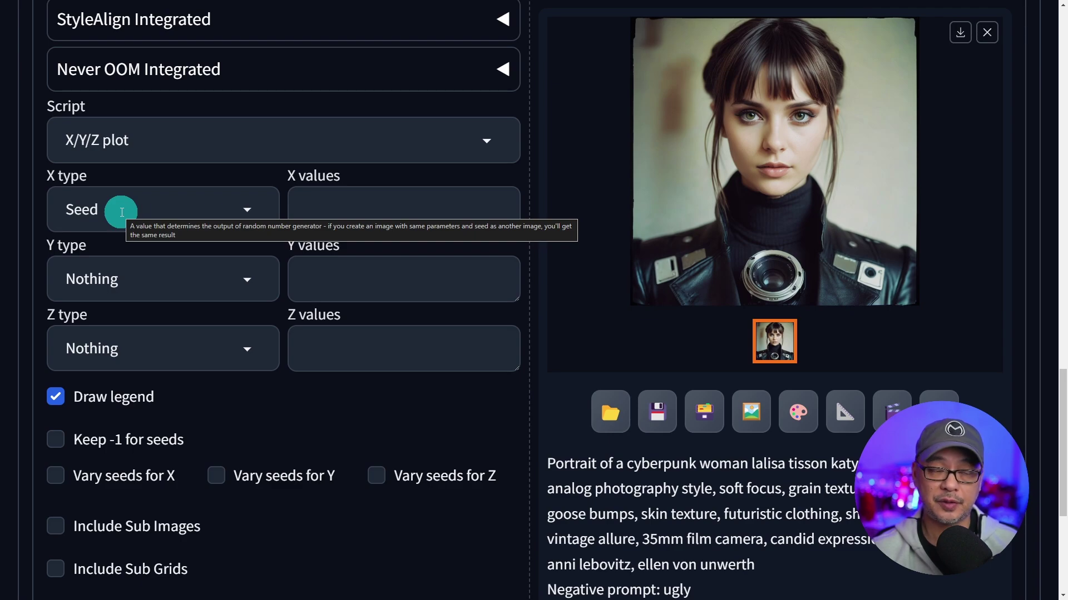
- Set the plot's X axis to CFG Scale with the values 1,1.5,2
left_click(122, 212)
key("ctrl+plus")
key("ctrl+plus")
key("ctrl+plus")
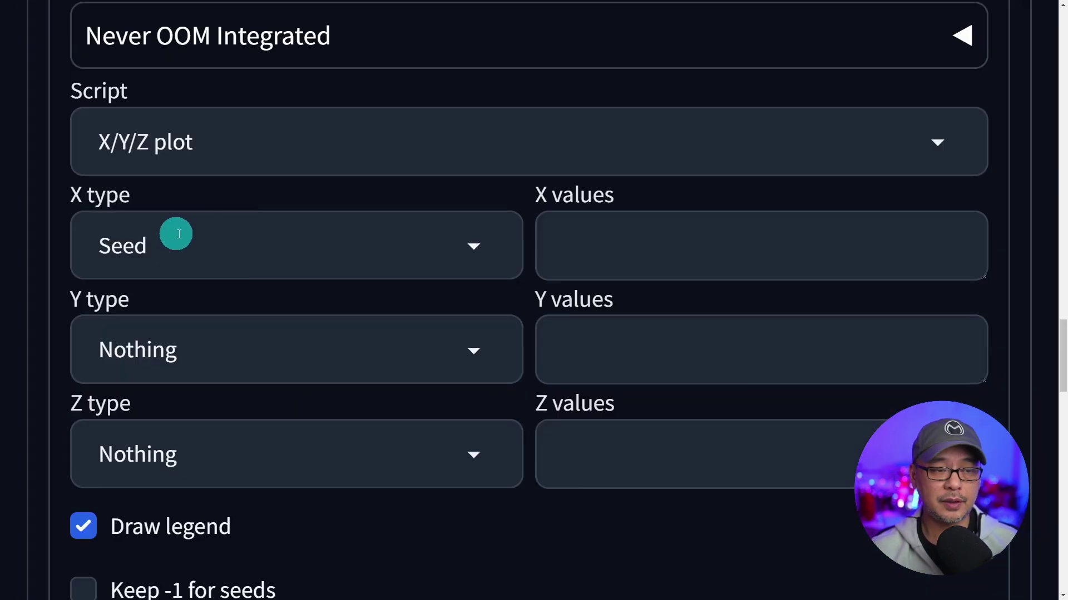
left_click(214, 244)
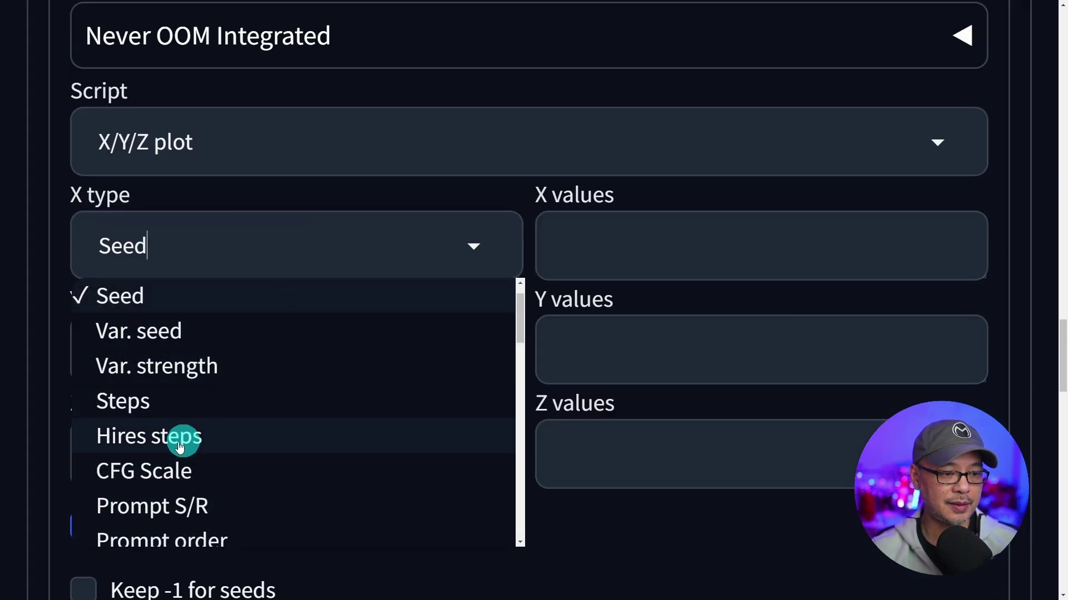
left_click(228, 471)
left_click(649, 253)
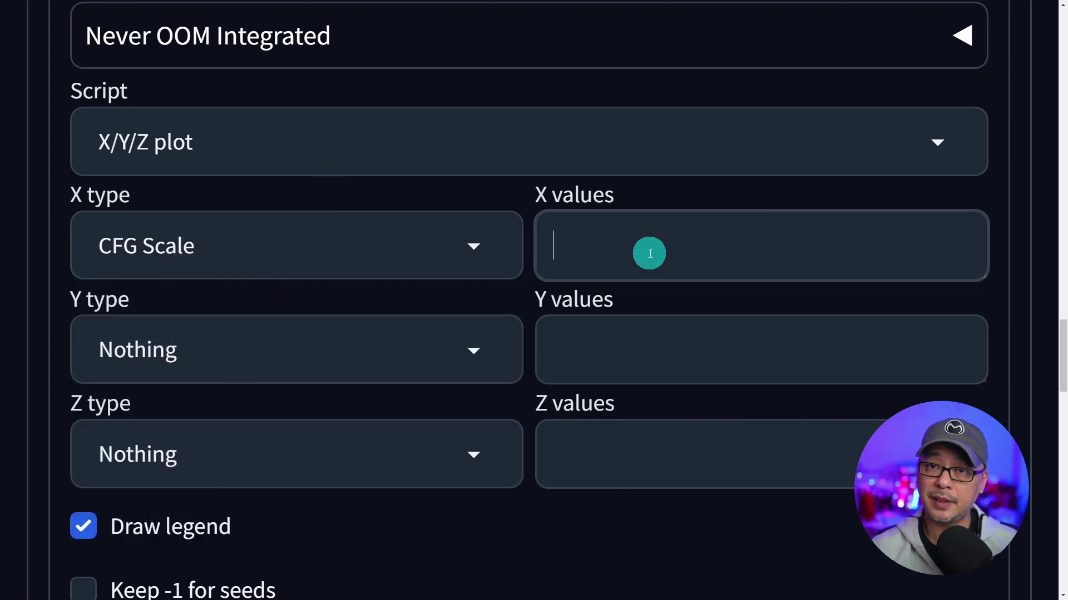
type("1,1.")
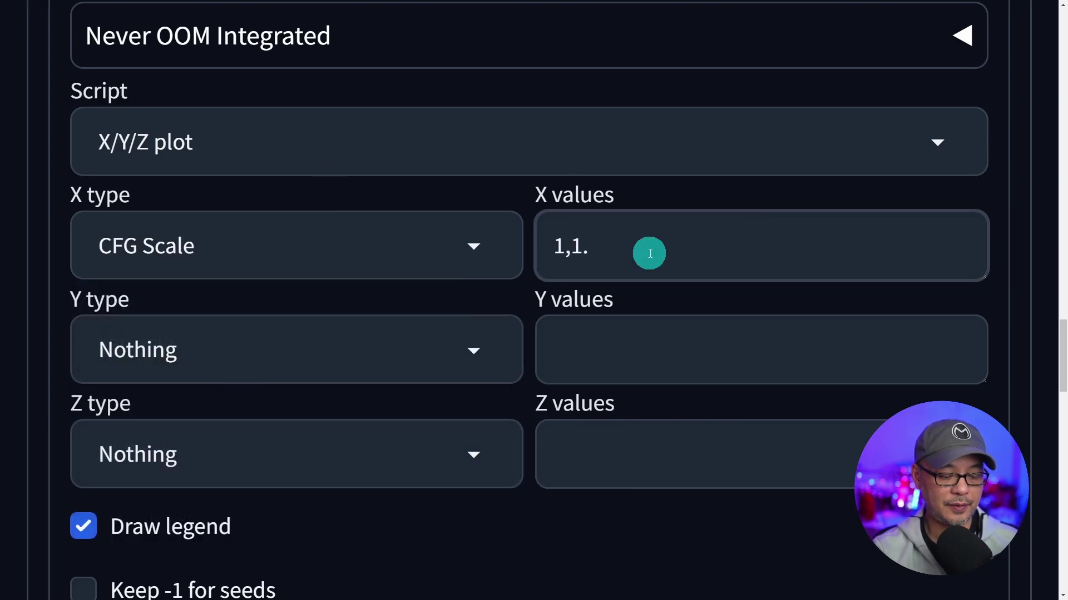
type("5,2")
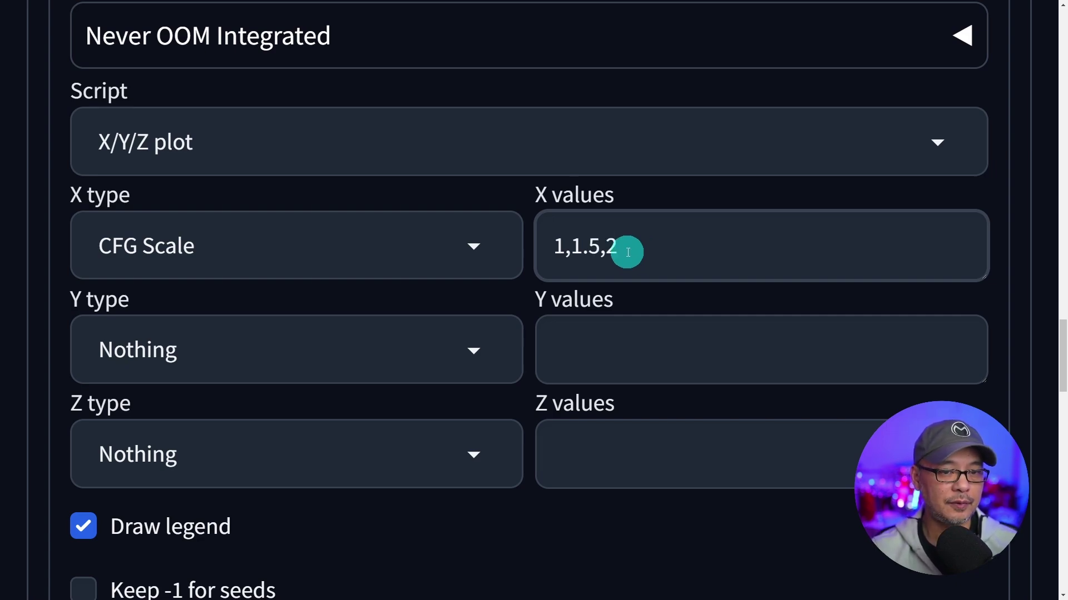
- Set the plot's Y axis to Steps with the values 4,5,6
left_click(261, 349)
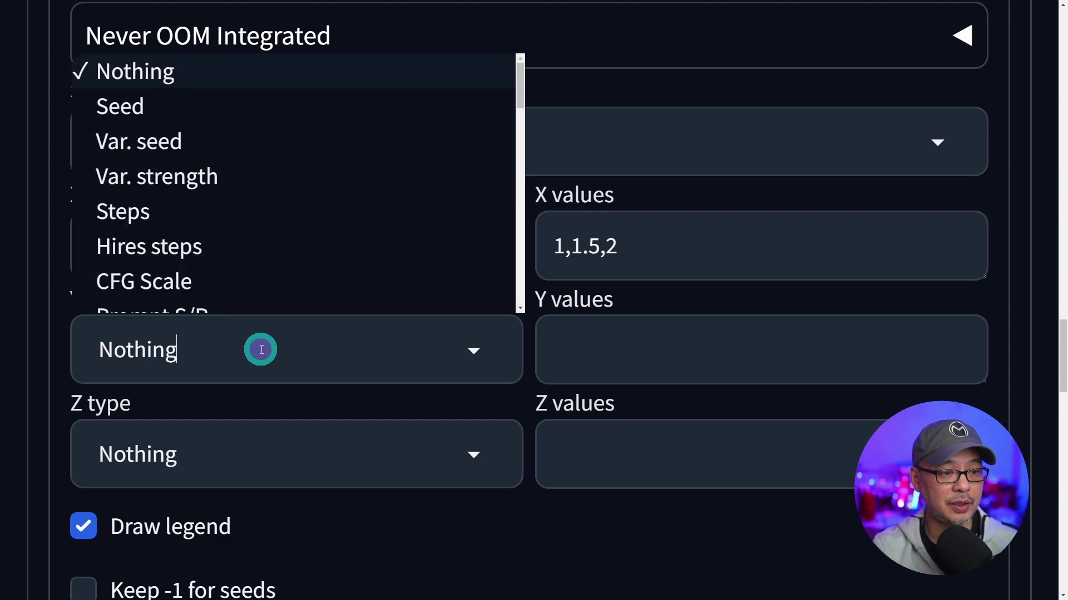
left_click(145, 218)
left_click(644, 356)
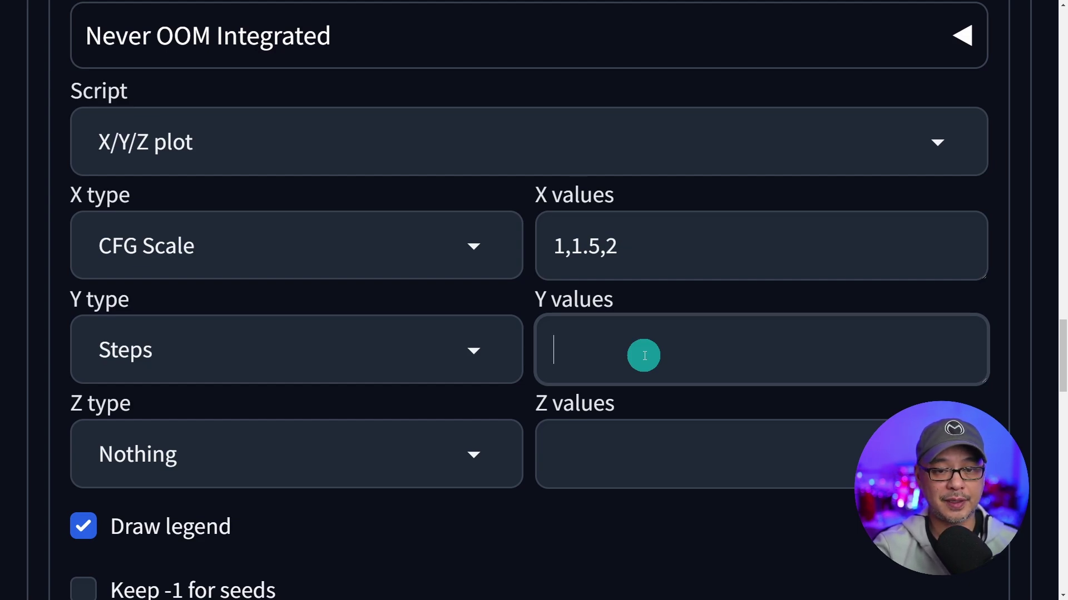
type("4,5,6")
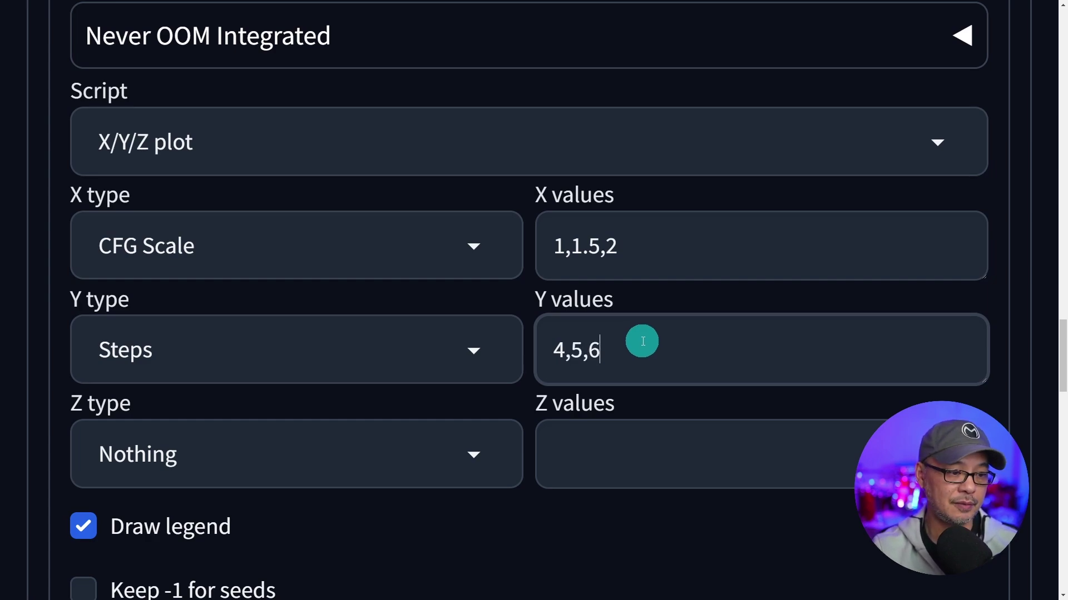
scroll(640, 328, "down", 5)
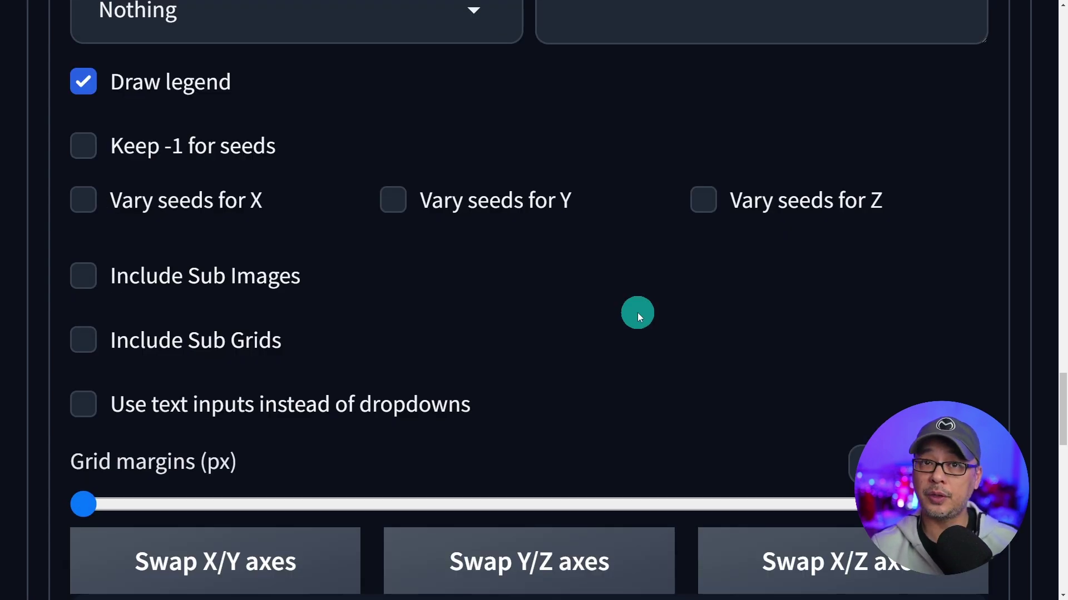
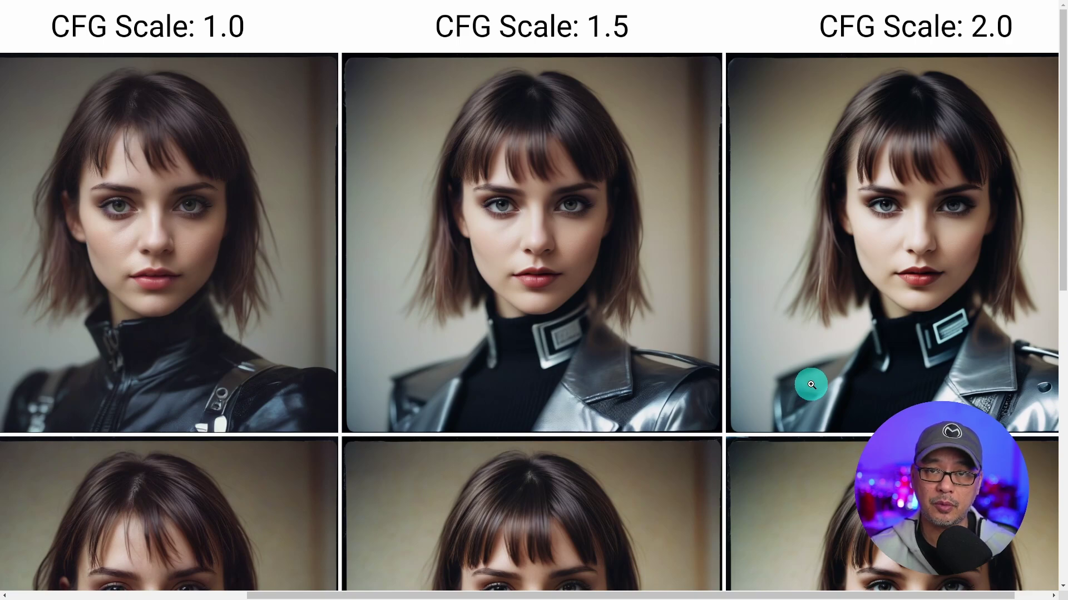
- Set the plot's X axis to Checkpoint name and browse the available checkpoints for its values
scroll(568, 300, "down", 5)
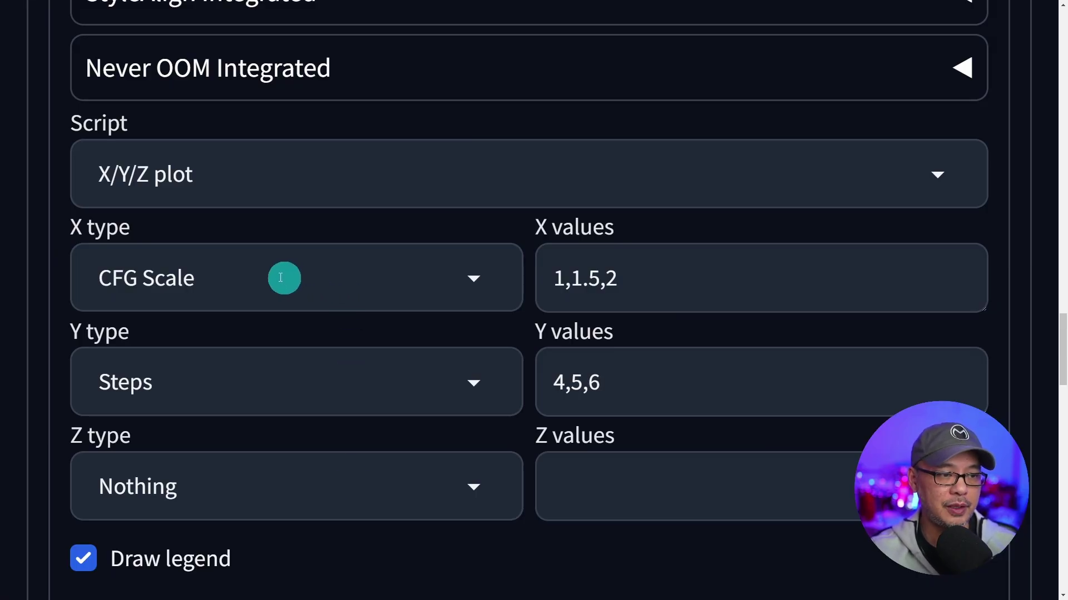
left_click(250, 277)
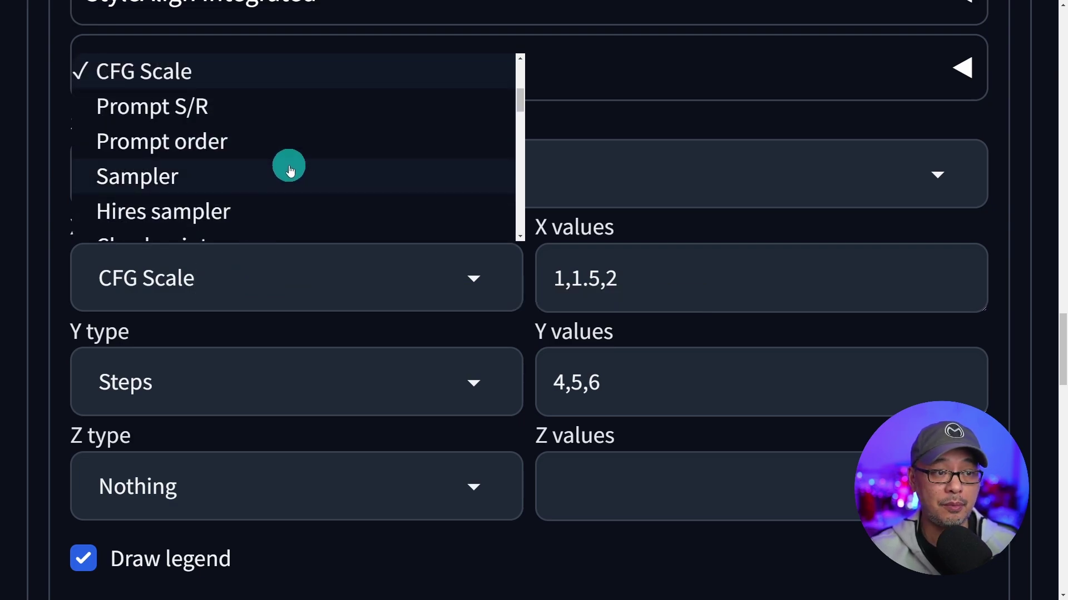
scroll(289, 150, "down", 2)
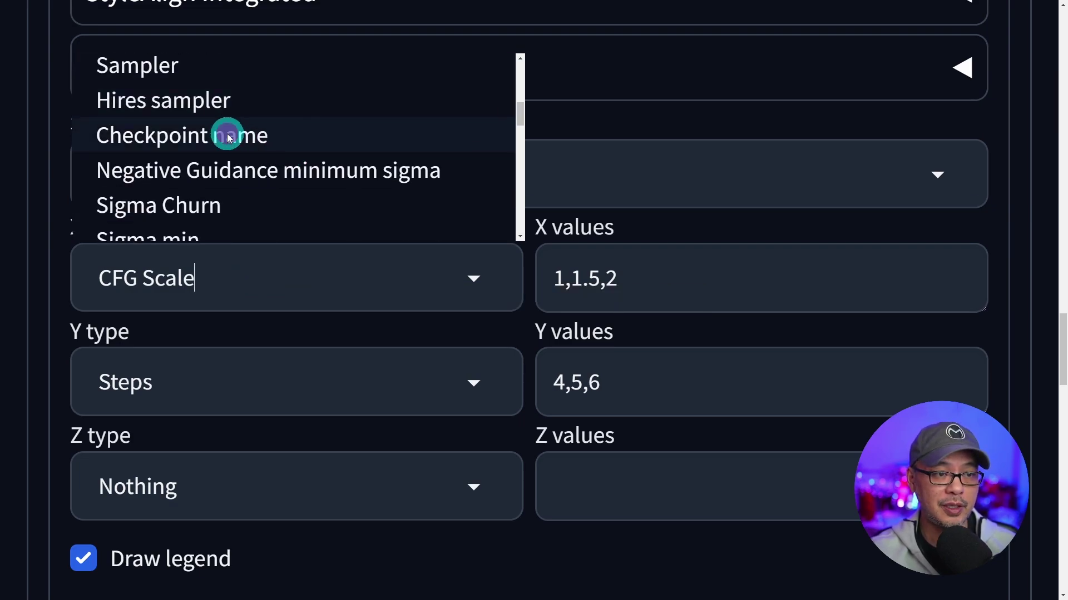
left_click(227, 136)
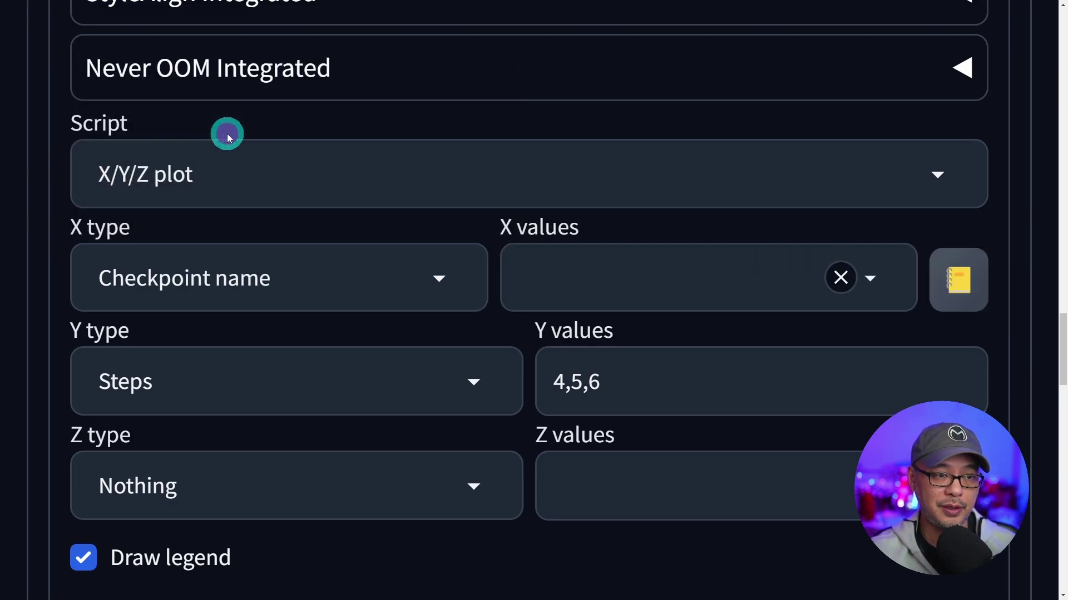
left_click(686, 310)
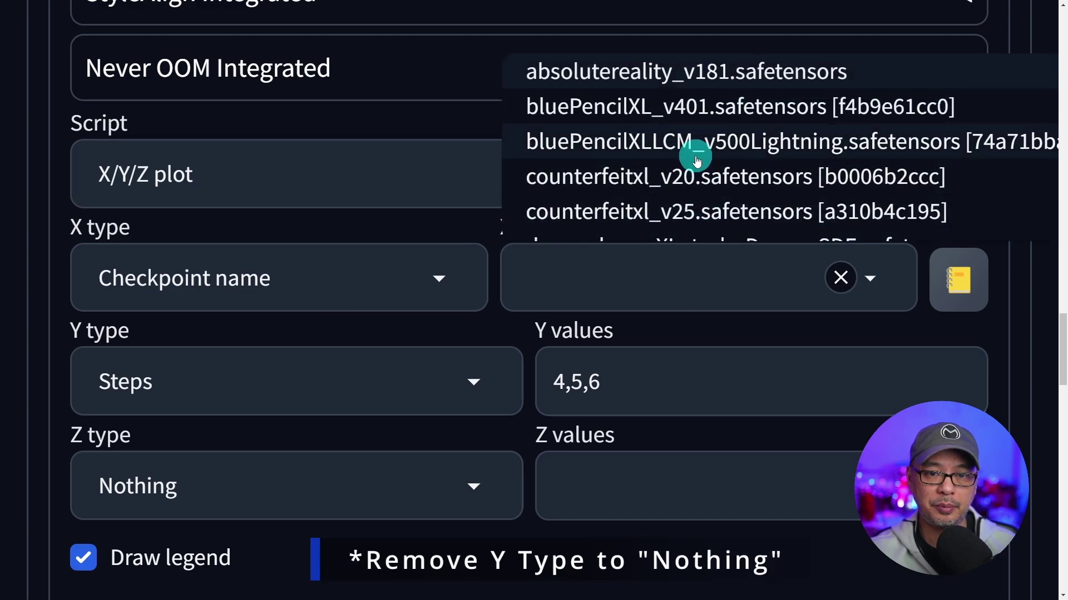
scroll(697, 159, "down", 5)
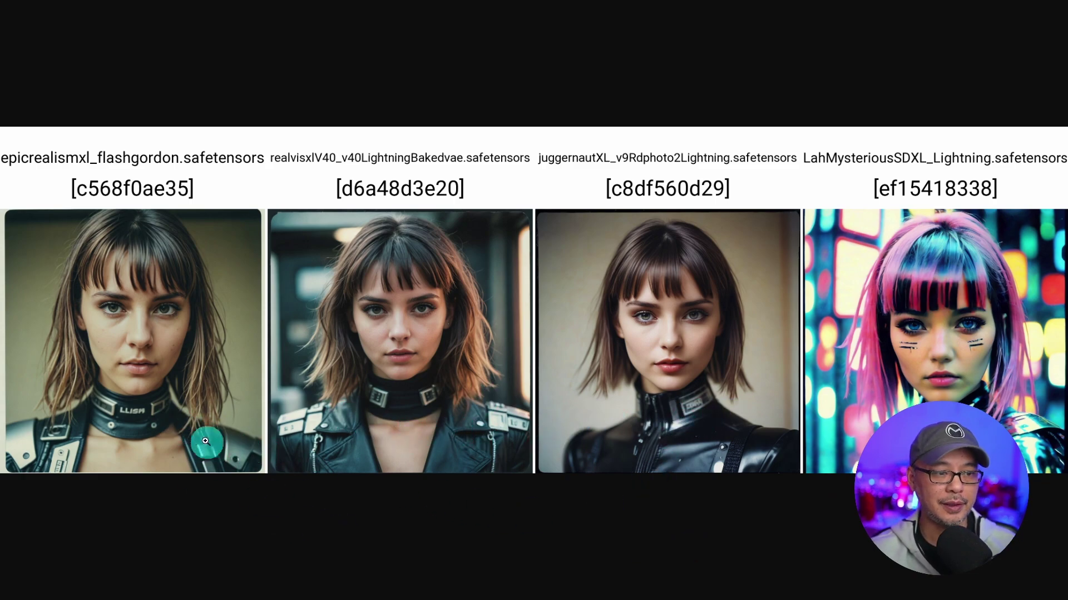
- Enlarge the checkpoint comparison grid and examine the portraits across the different Lightning checkpoints
left_click(172, 393)
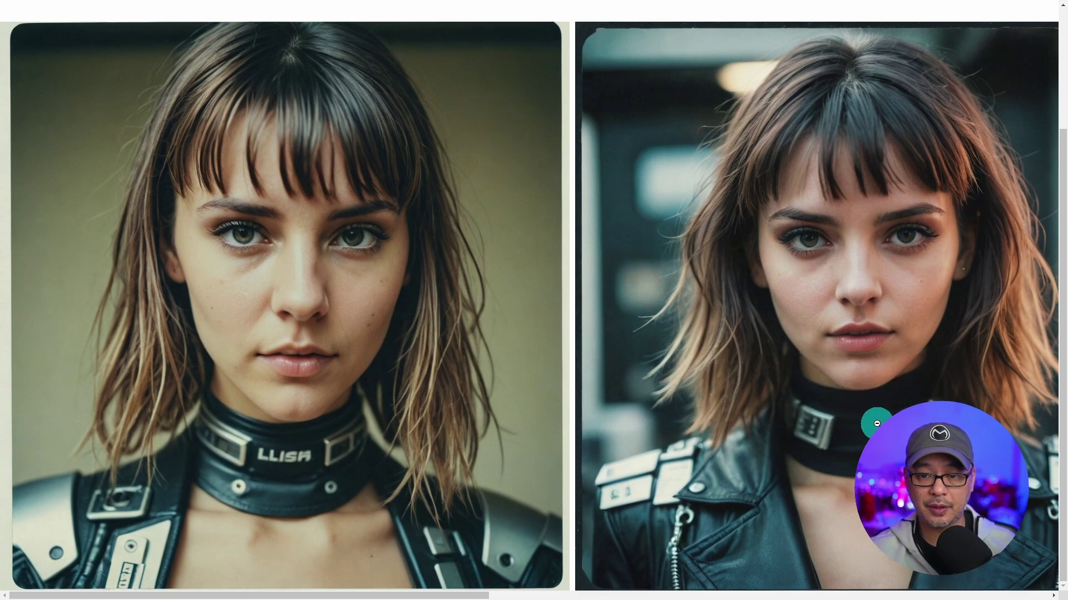
left_click(511, 594)
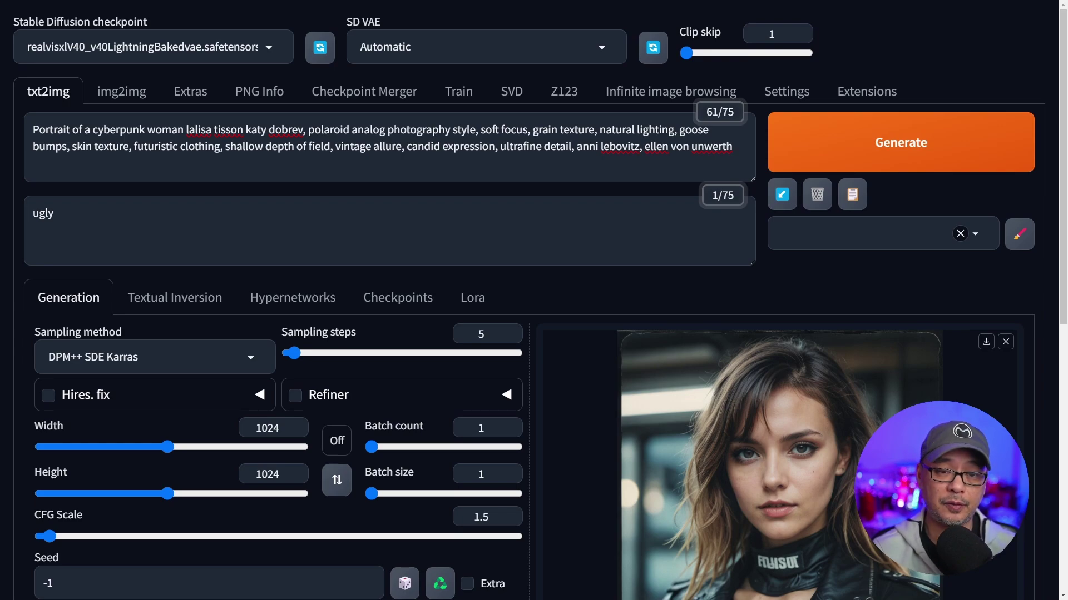
- Enable Hires. fix for the cyberpunk portrait and expand its settings
key("ctrl+plus")
key("ctrl+plus")
key("ctrl+plus")
scroll(255, 214, "down", 5)
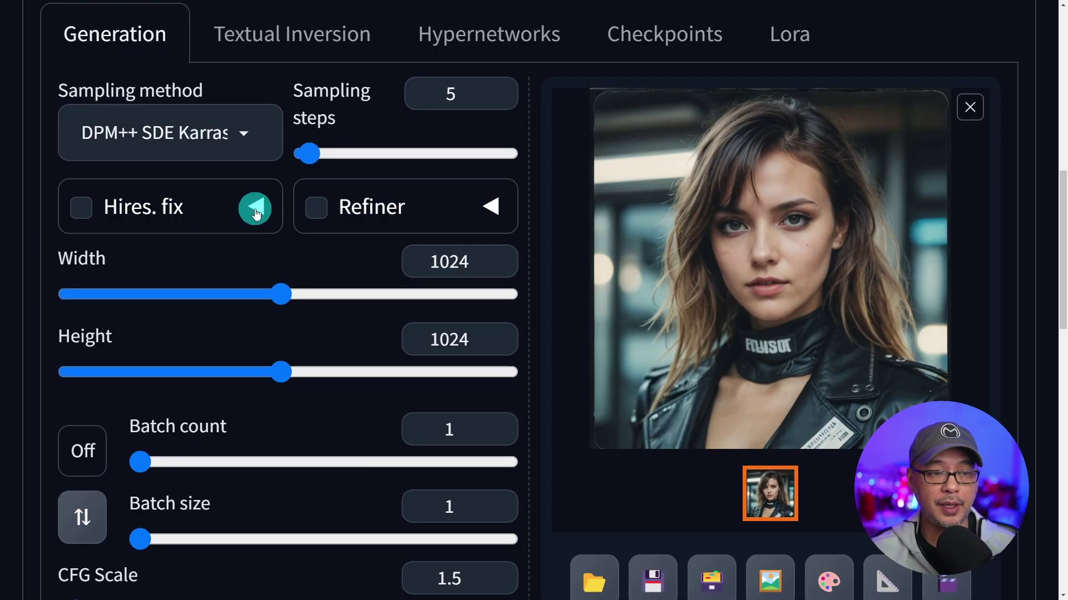
left_click(88, 208)
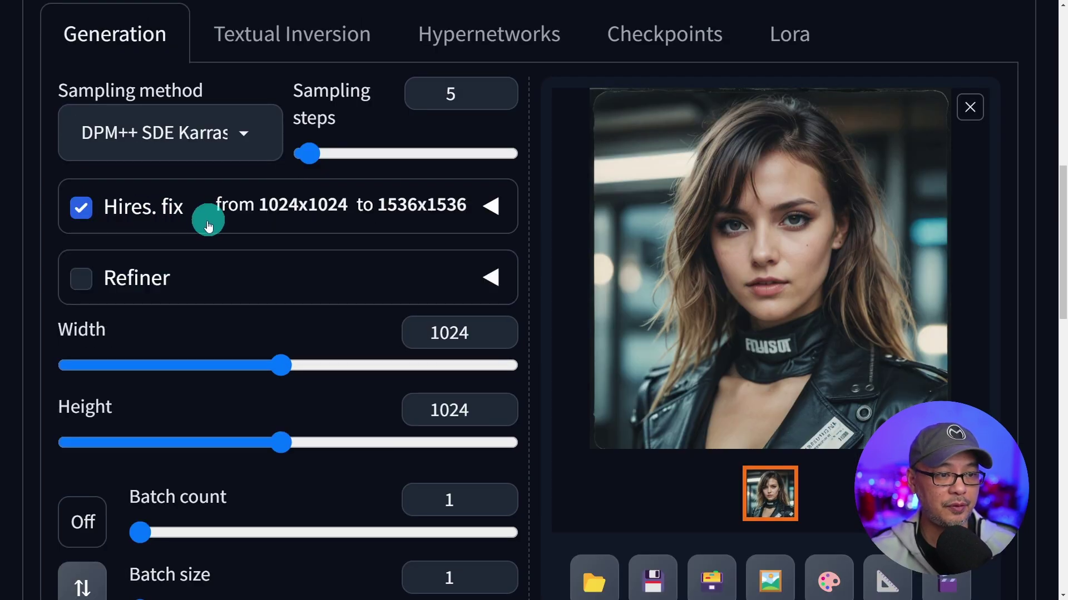
left_click(493, 209)
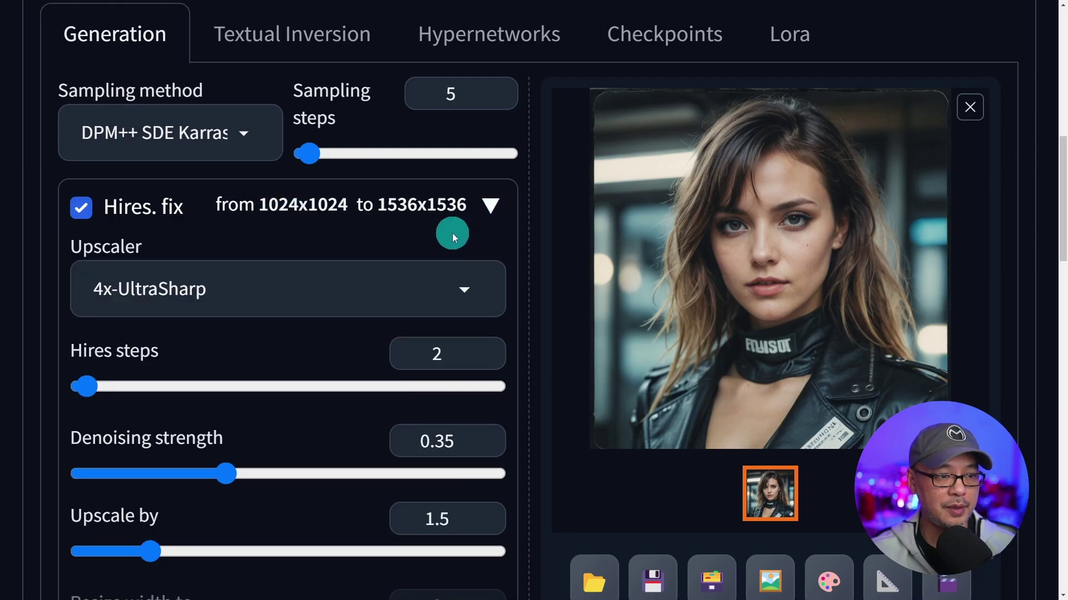
- Set the Hires. fix upscaler to nmkdSiaxCX_200k
left_click(263, 277)
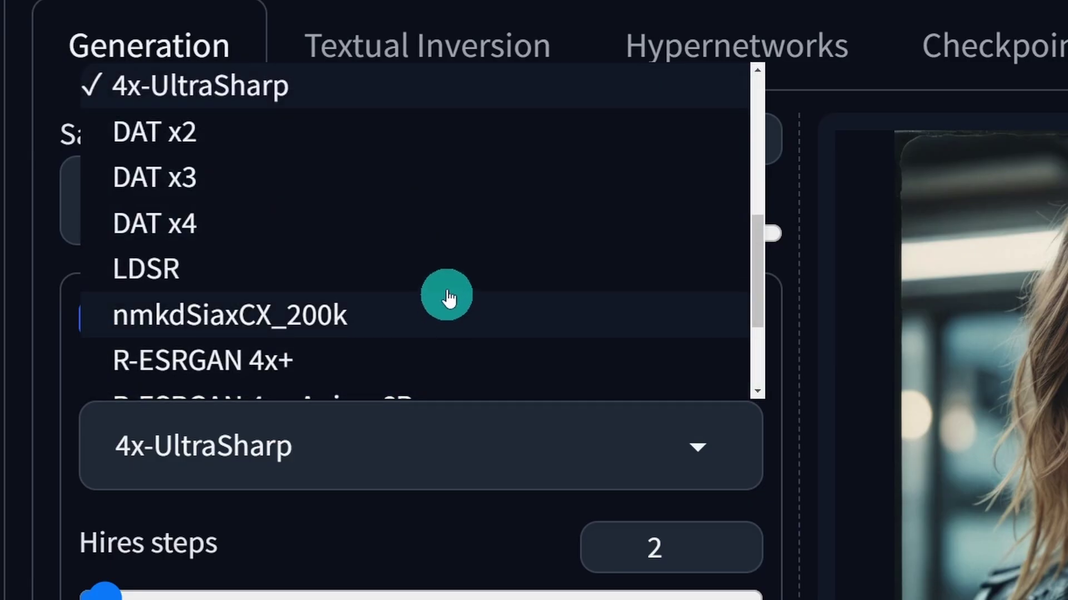
scroll(448, 298, "down", 3)
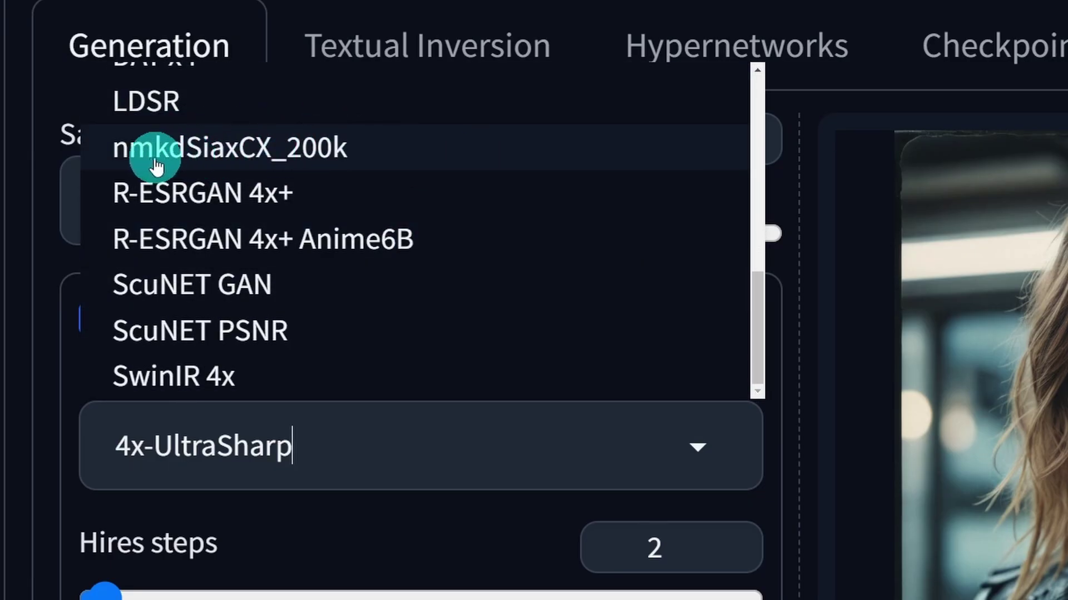
left_click(448, 161)
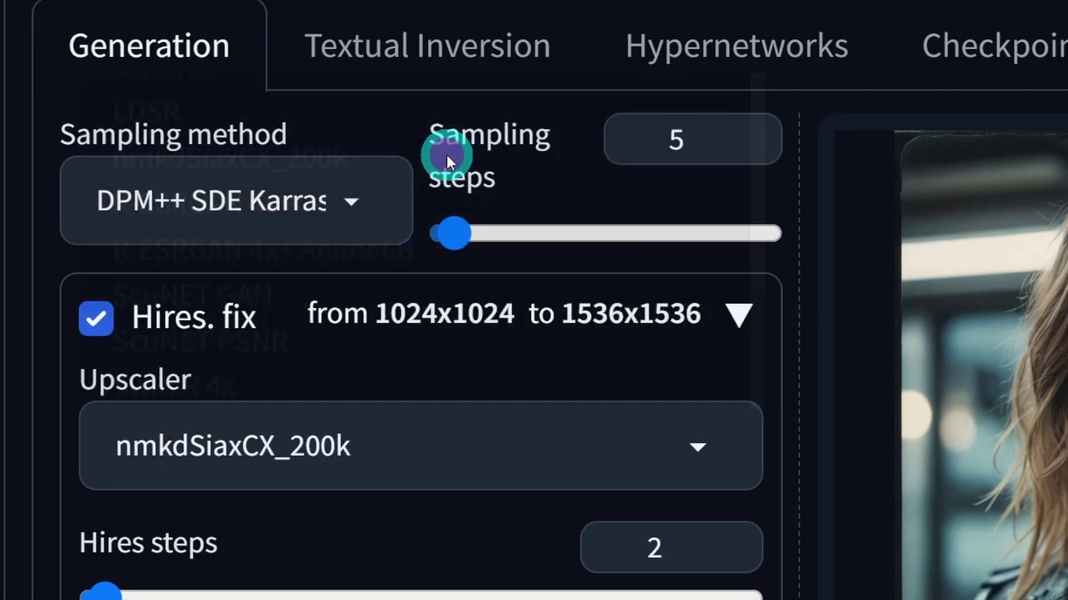
left_click(501, 437)
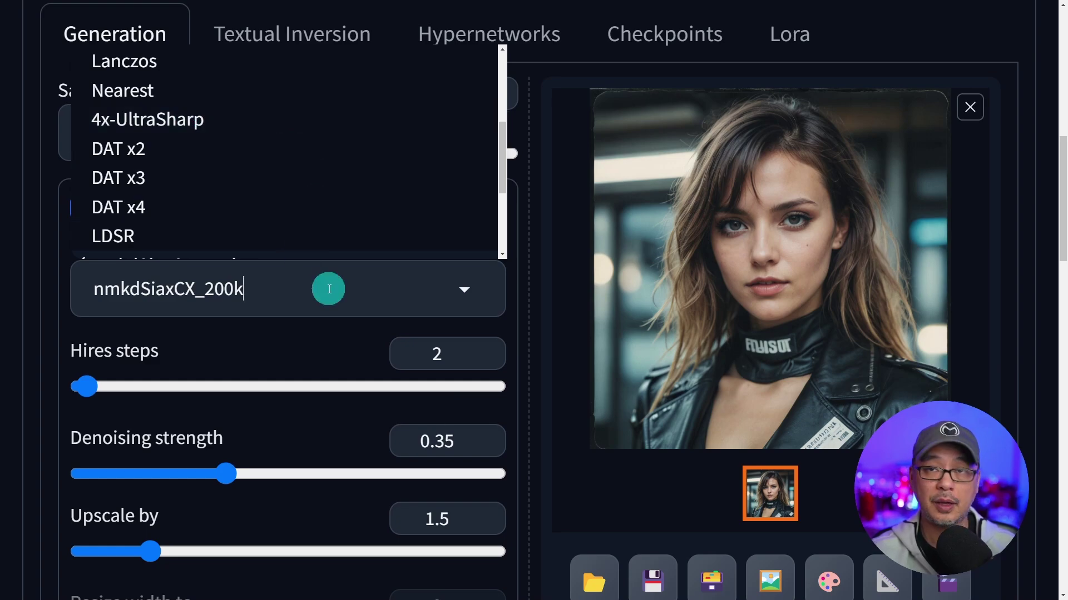
- Generate the portrait with Hires steps at 2 and a denoising strength of 0.35
left_click(369, 347)
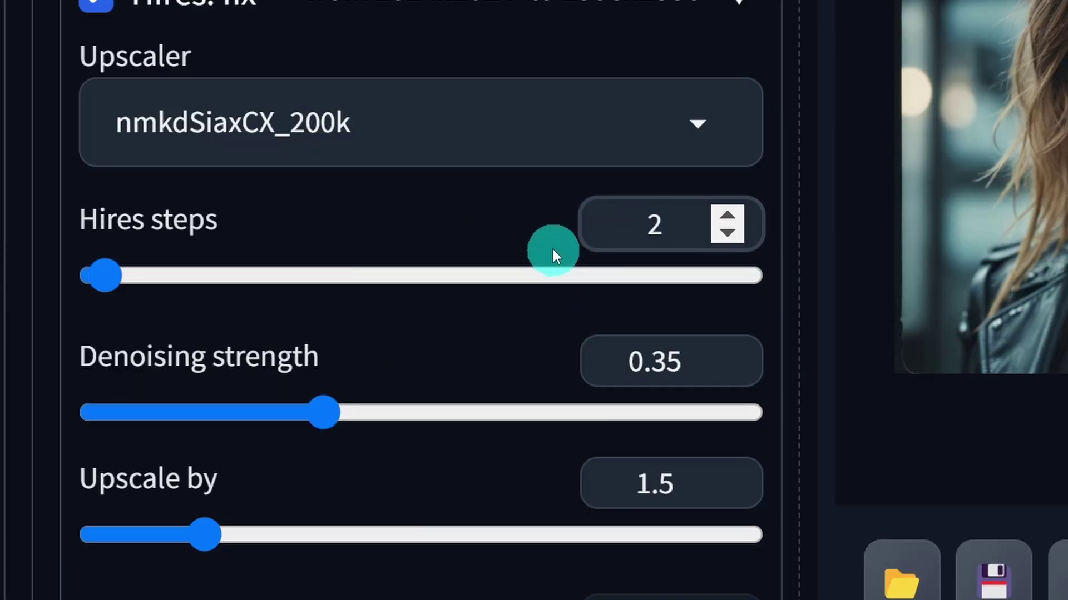
scroll(548, 251, "down", 1)
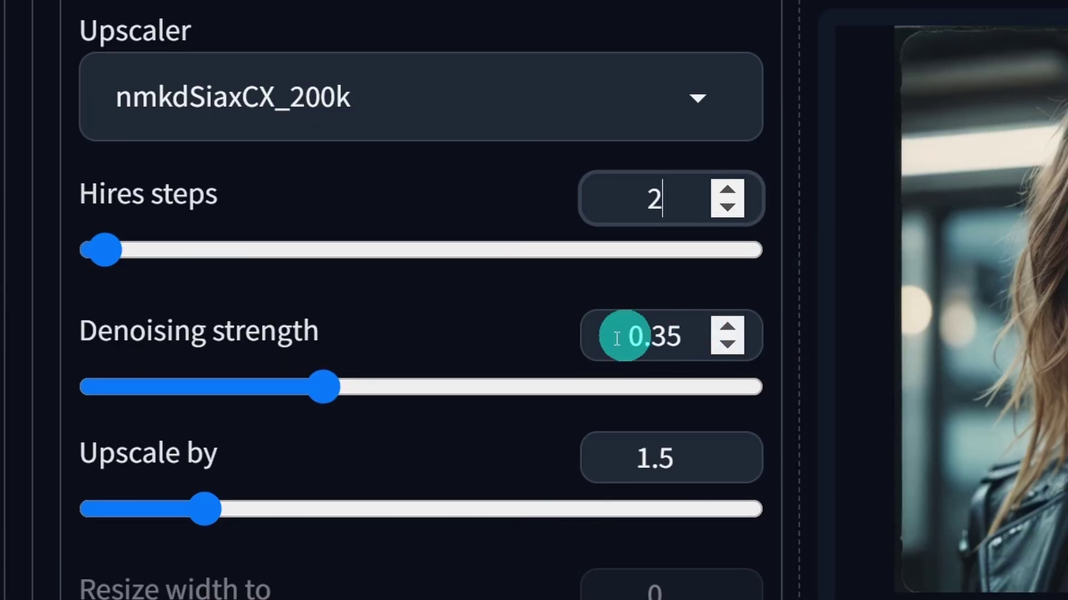
left_click(661, 340)
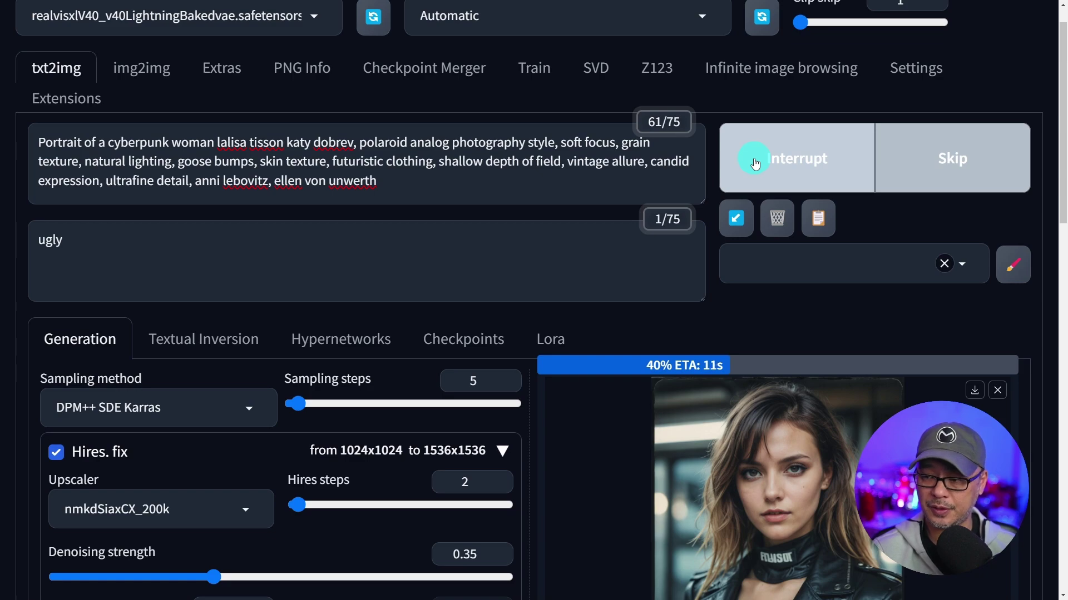
left_click(755, 165)
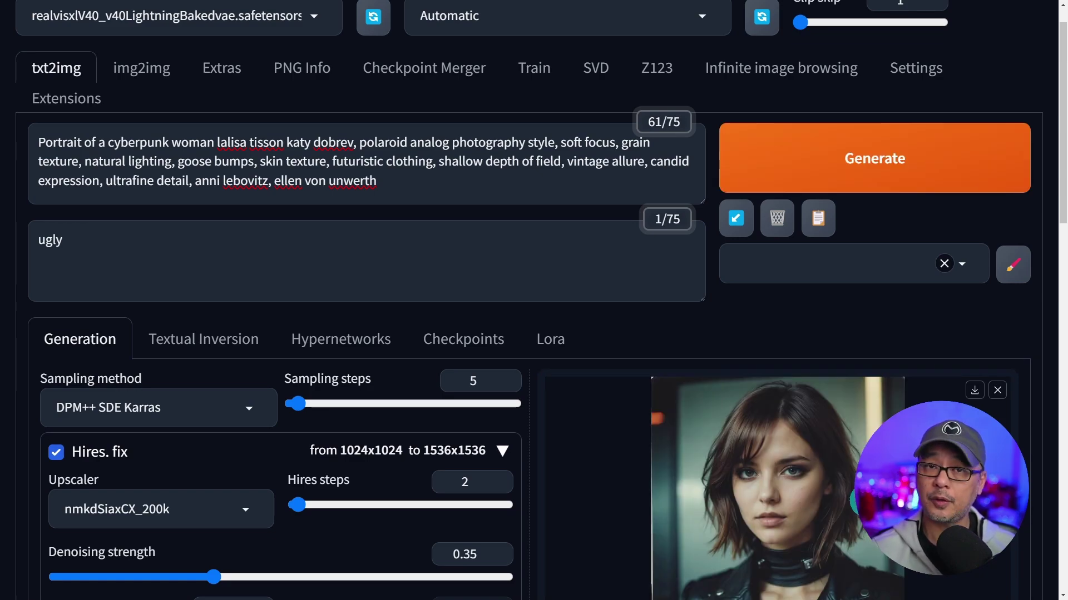
- Open the generated portrait at full size and examine the facial and hair detail up close
left_click(754, 474)
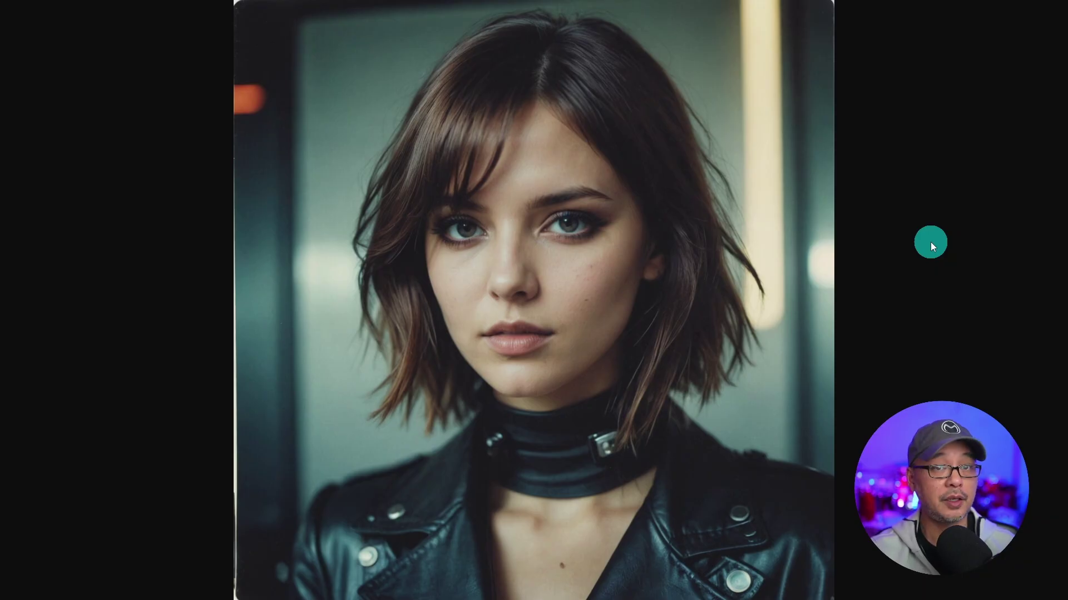
left_click(579, 238)
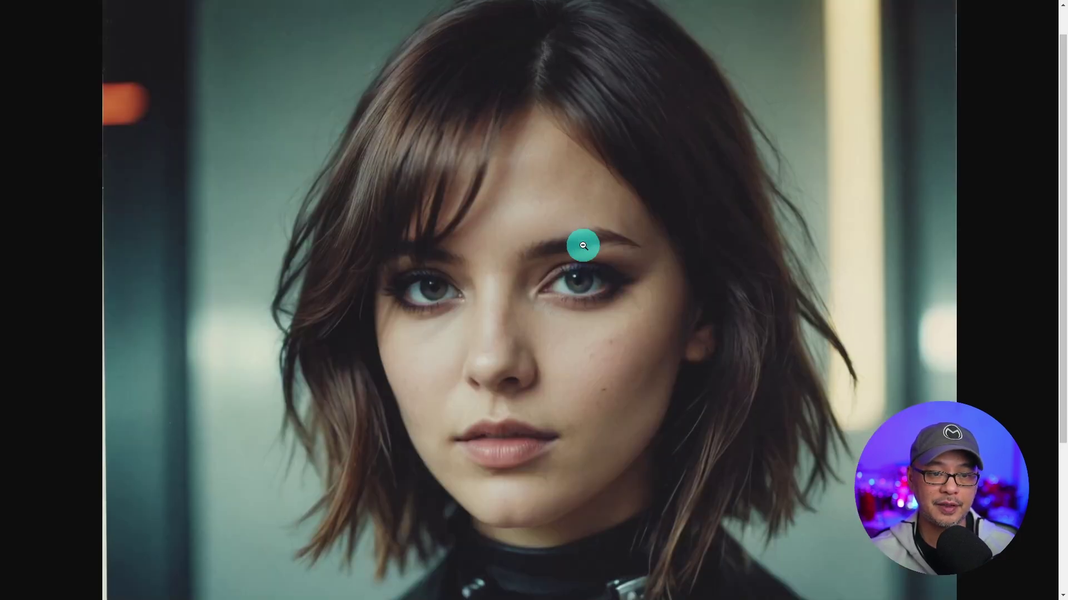
scroll(628, 289, "up", 1)
scroll(649, 284, "down", 3)
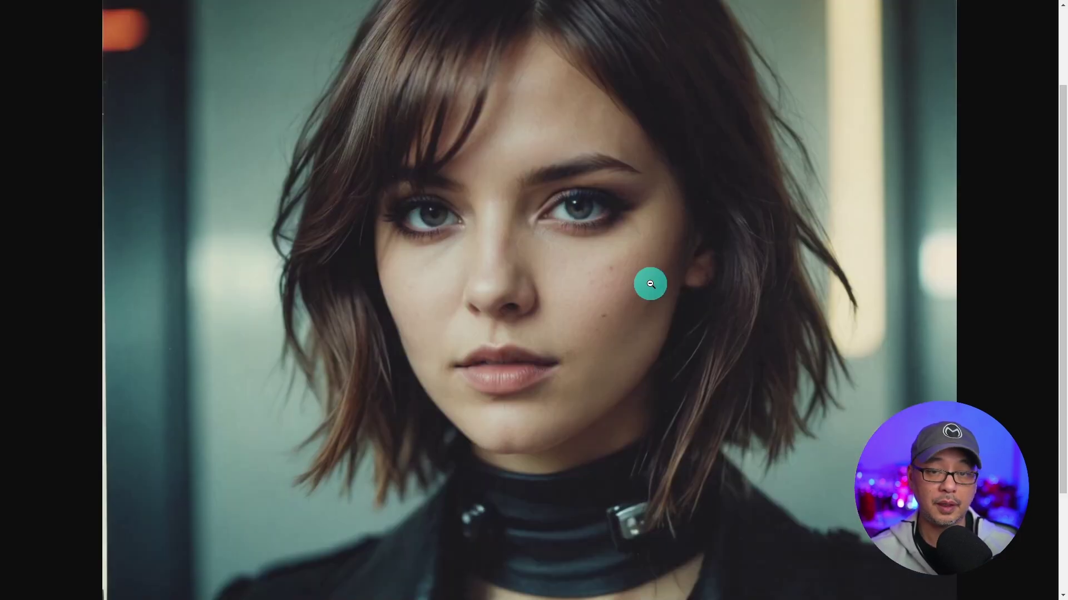
scroll(658, 292, "up", 2)
left_click(630, 271)
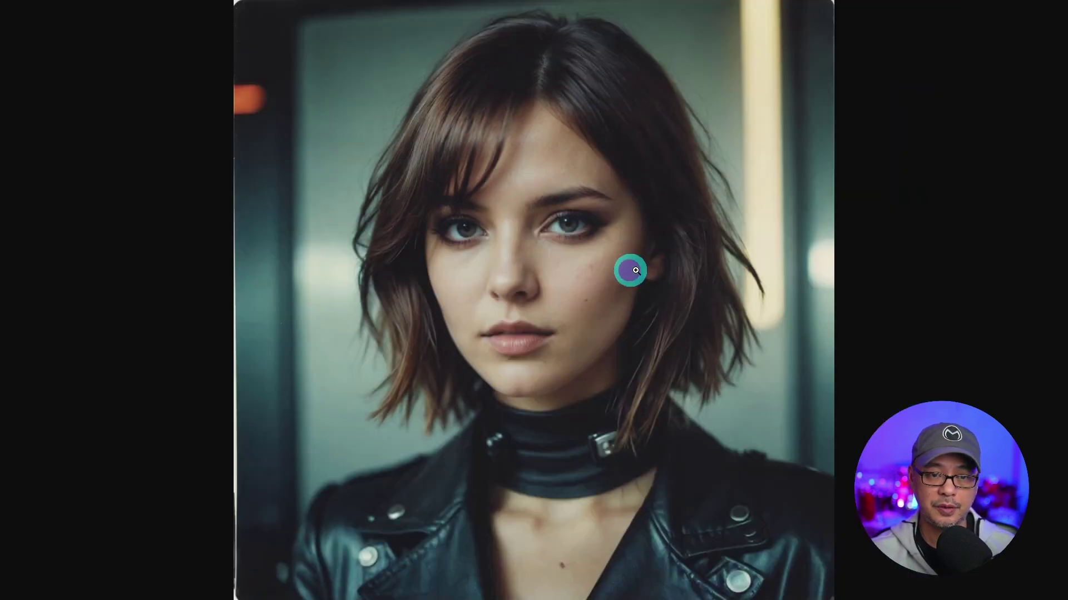